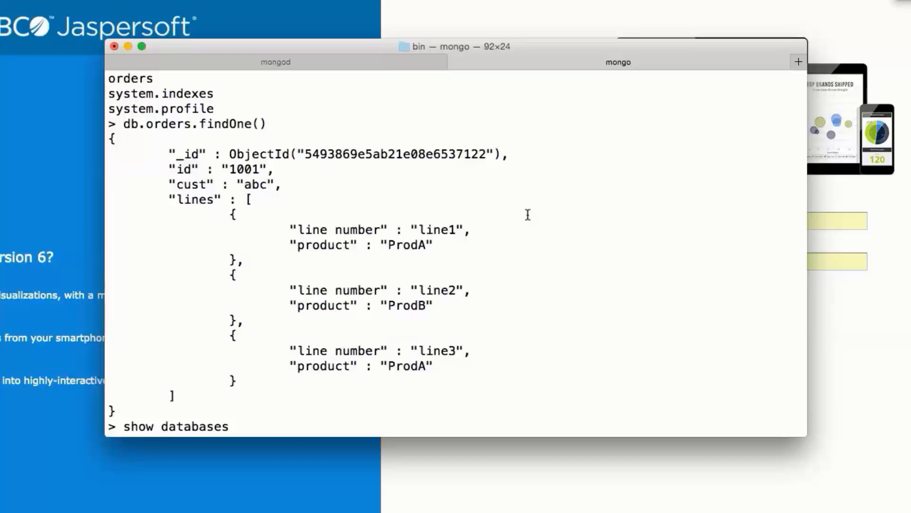
List the MongoDB databases in the mongo shell and move the terminal window out of the way.
key(Return)
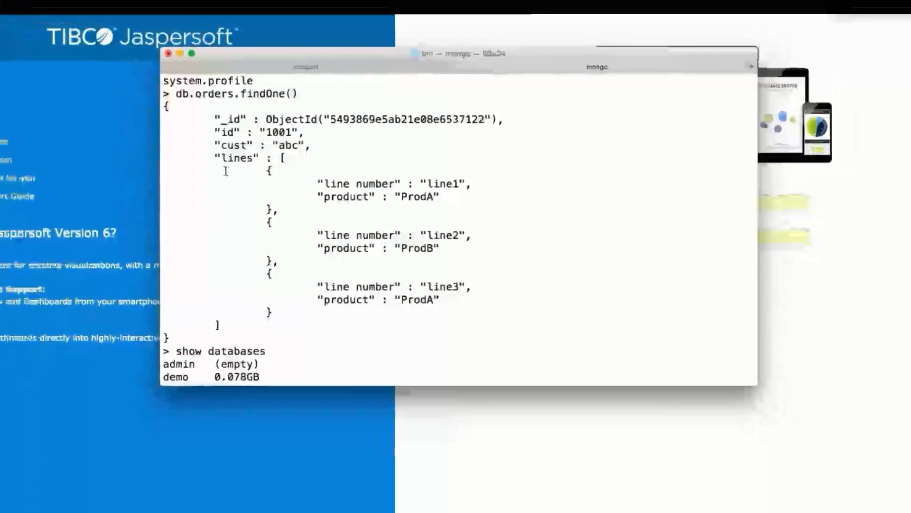
drag(256, 62, 910, 180)
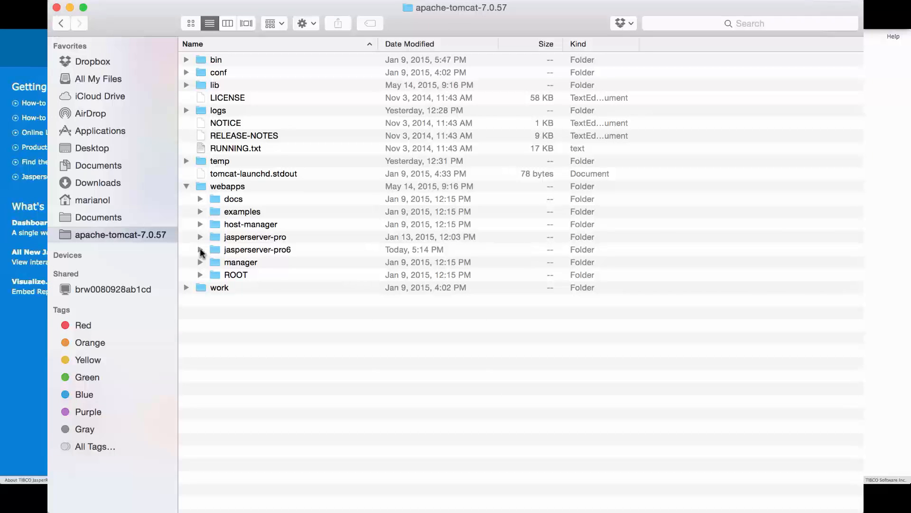
Locate and select schematool.jar in the WEB-INF tools folder of the jasperserver-pro6 web application.
click(200, 250)
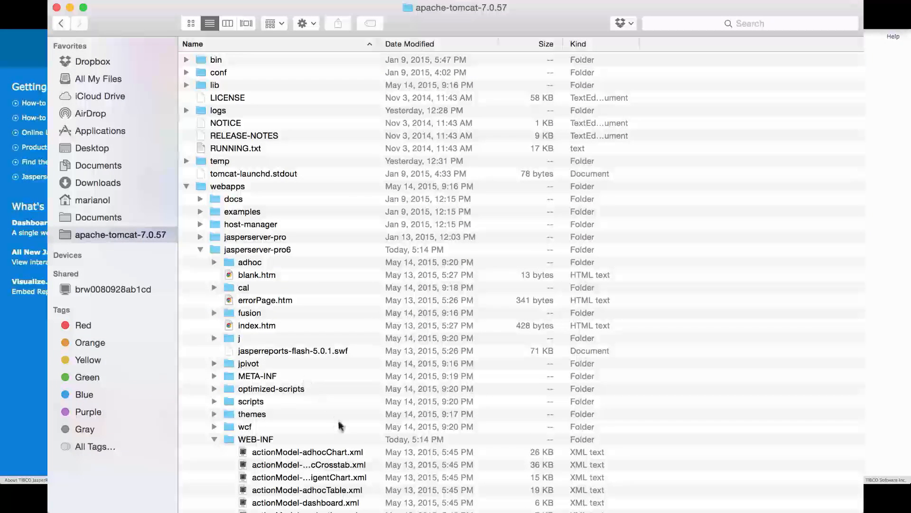
click(269, 441)
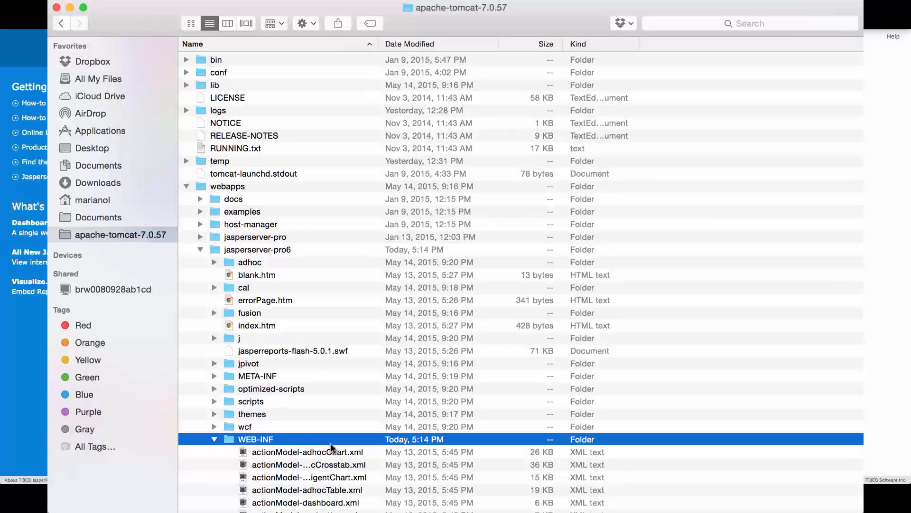
scroll(332, 447, down, 10)
scroll(332, 448, down, 20)
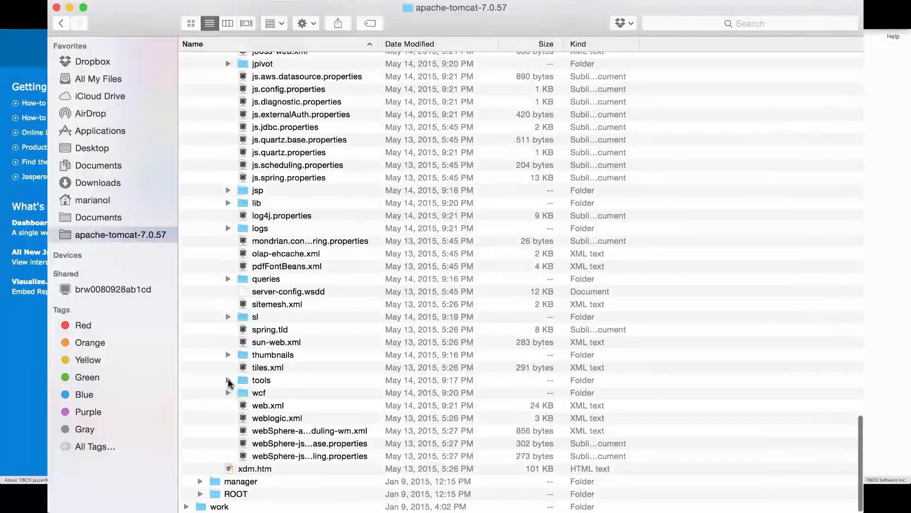
click(228, 380)
click(296, 394)
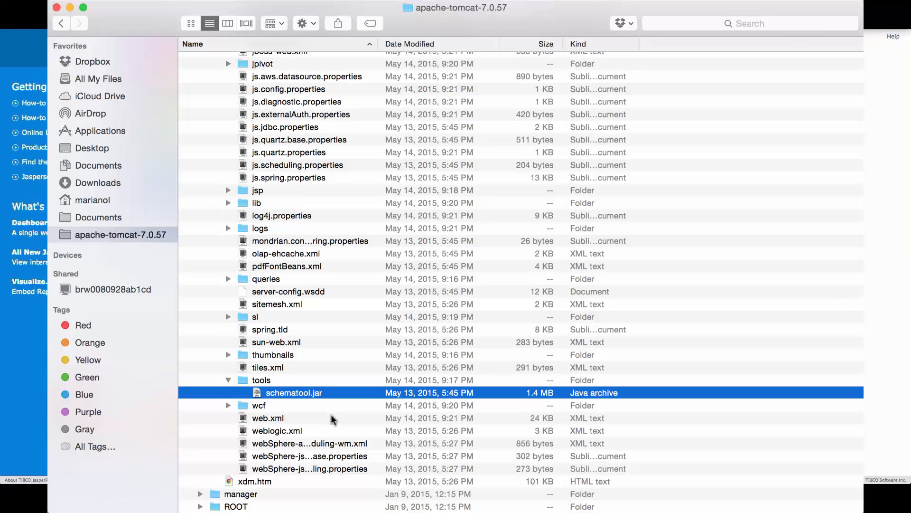
scroll(329, 417, down, 1)
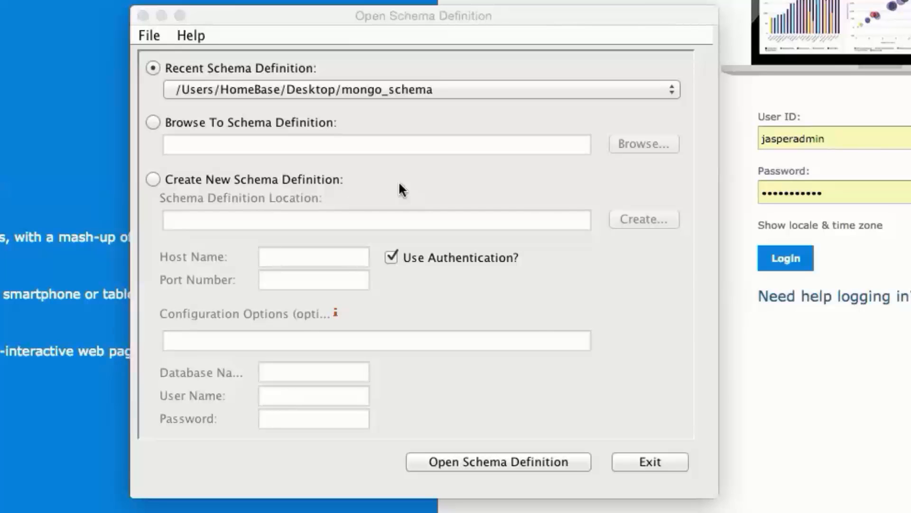
Create a new schema definition named new_schema on the Desktop.
click(202, 193)
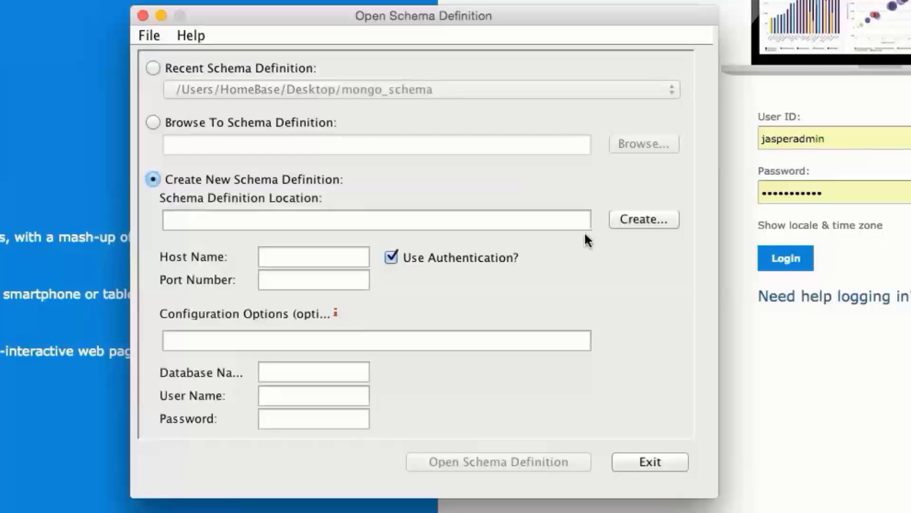
click(617, 219)
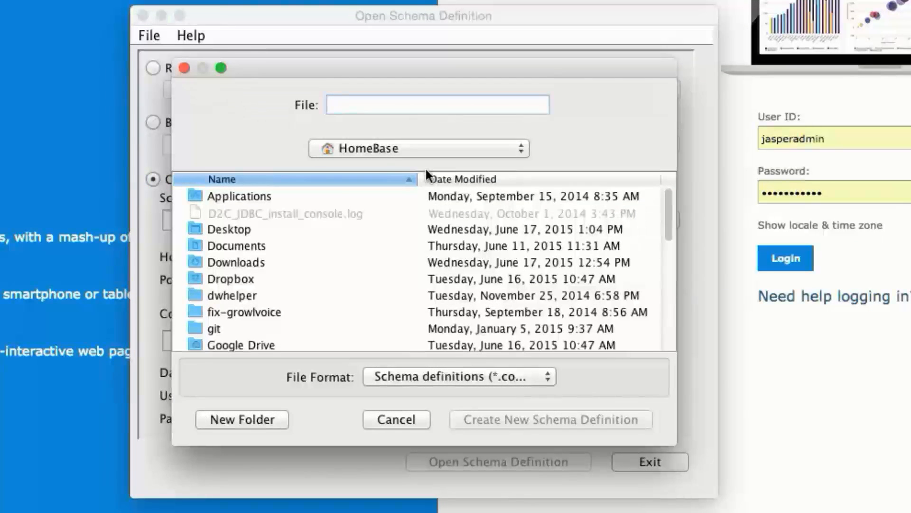
text(new_)
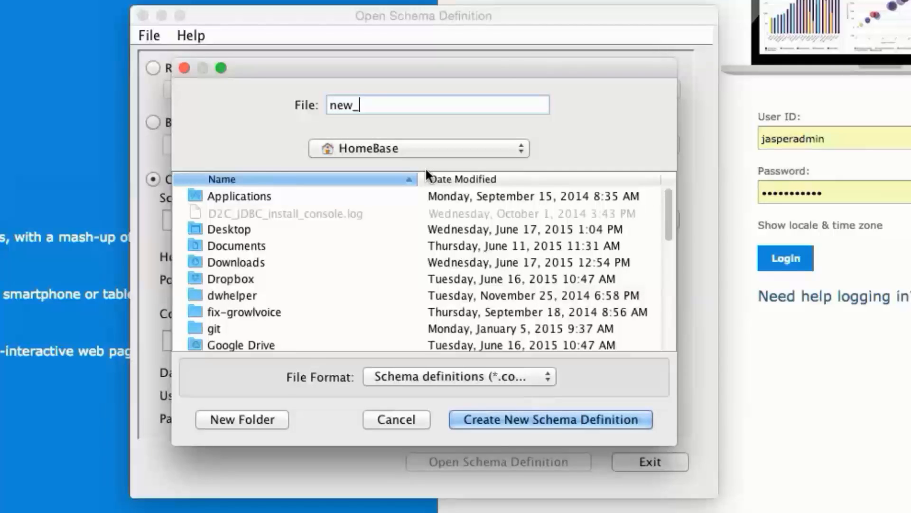
text(schema)
double_click(234, 228)
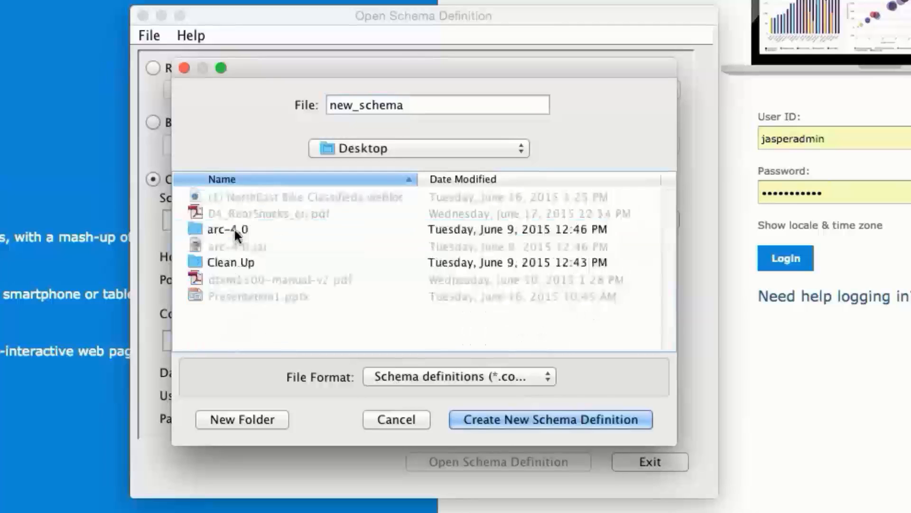
click(479, 419)
Open the schema definition for localhost on port 27017 without authentication, using the normalized view with full normalization depth.
click(297, 256)
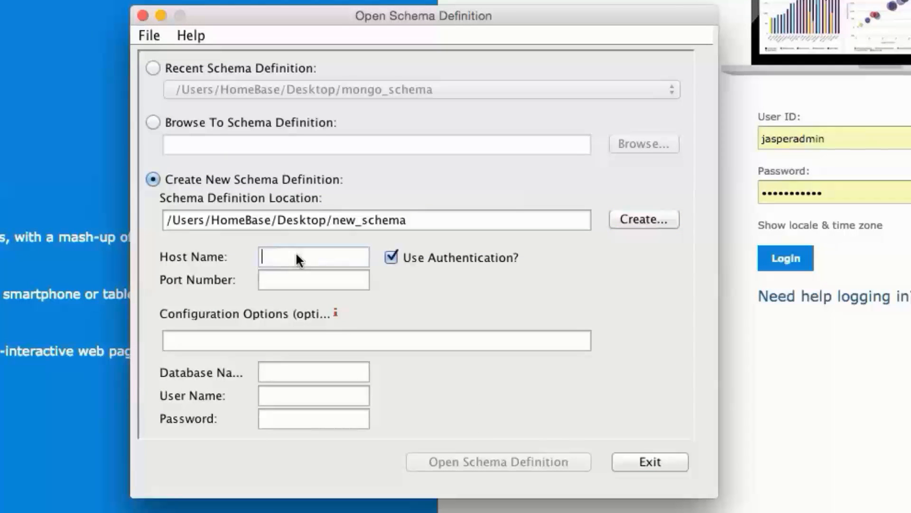
text(localhost)
key(super+Tab)
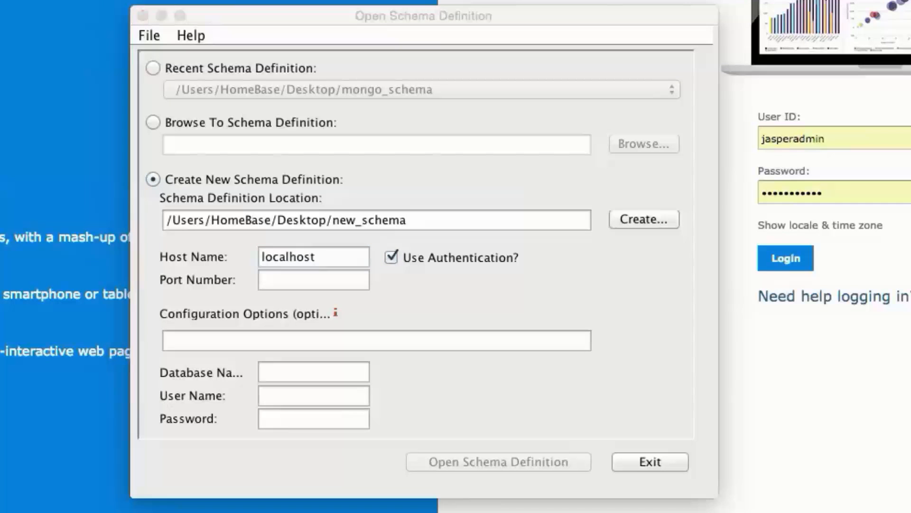
click(294, 284)
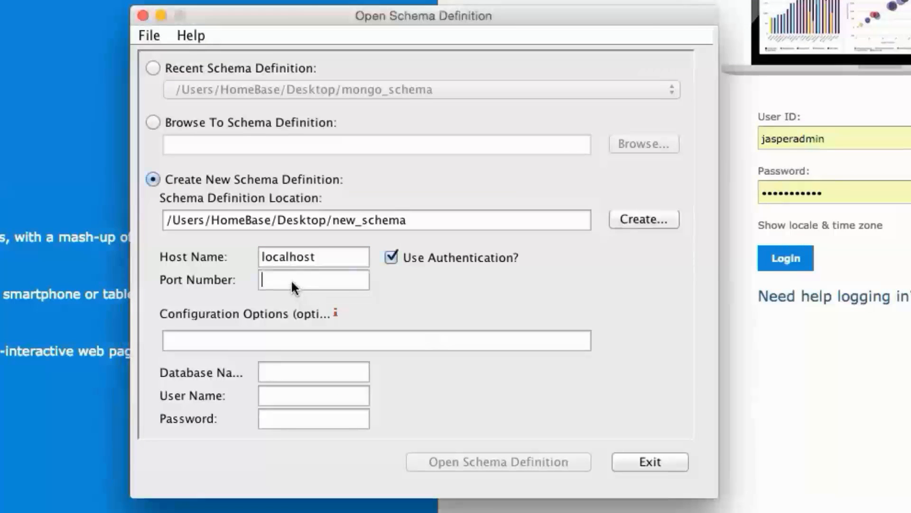
text(27017)
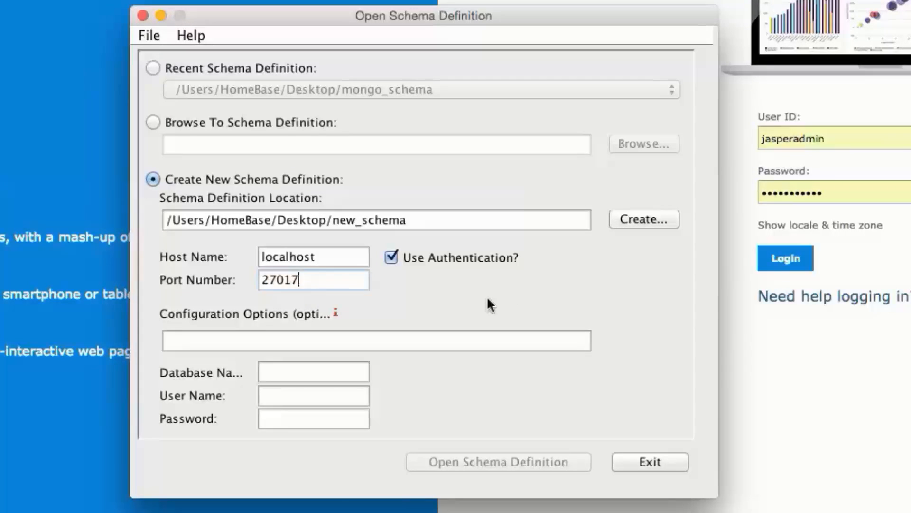
click(396, 263)
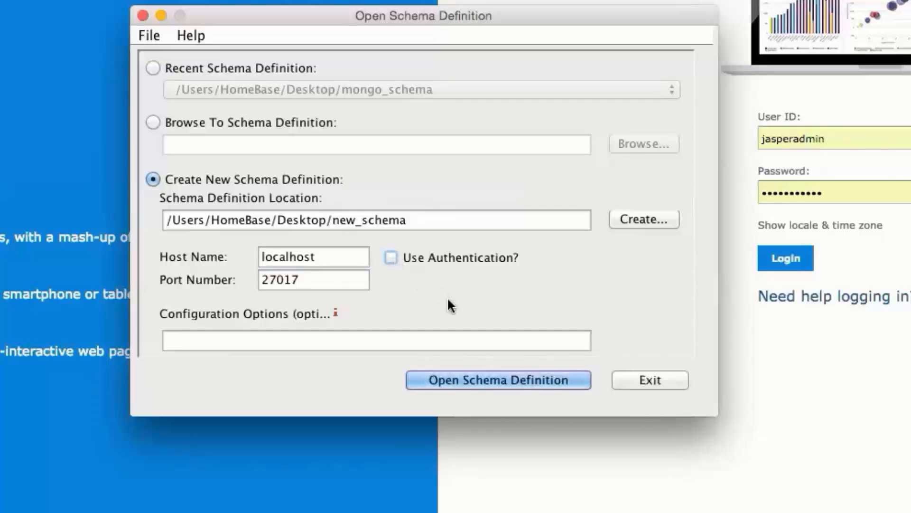
click(475, 380)
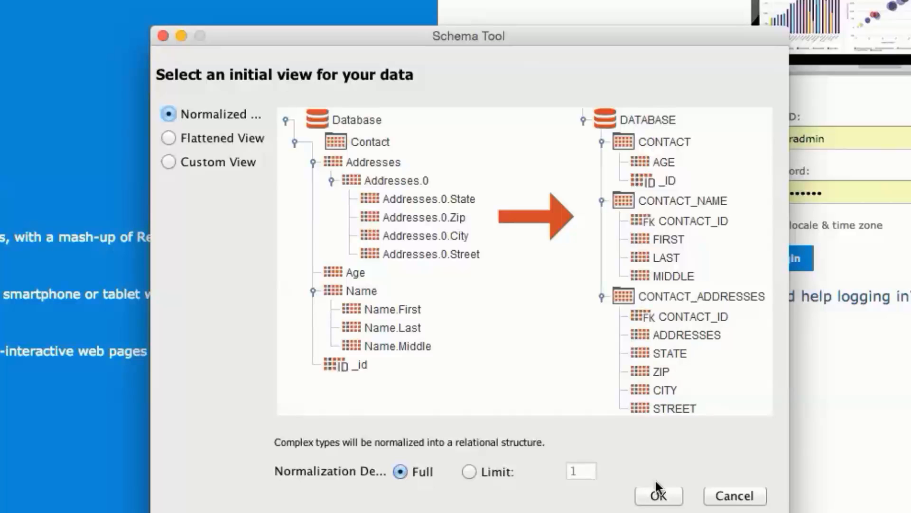
click(657, 494)
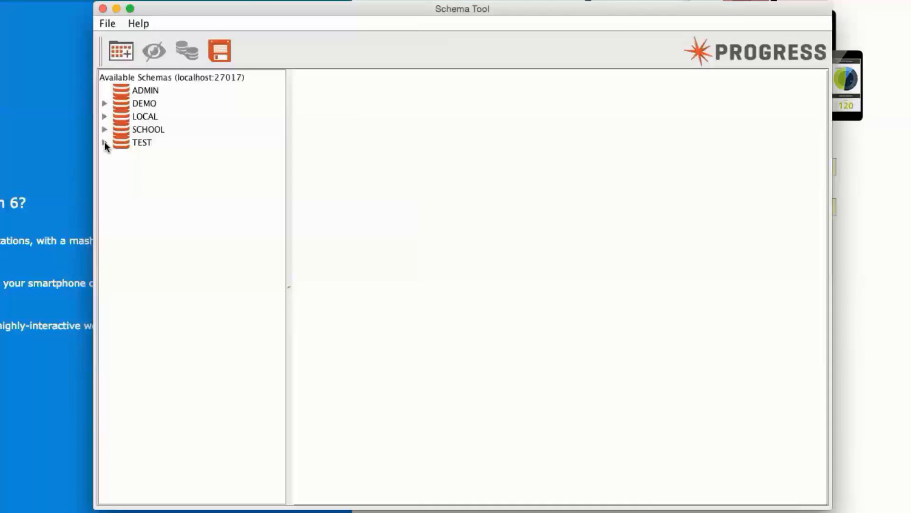
Expand the TEST schema and examine the column mappings of the ORDERS and ORDERS_LINES tables.
click(105, 142)
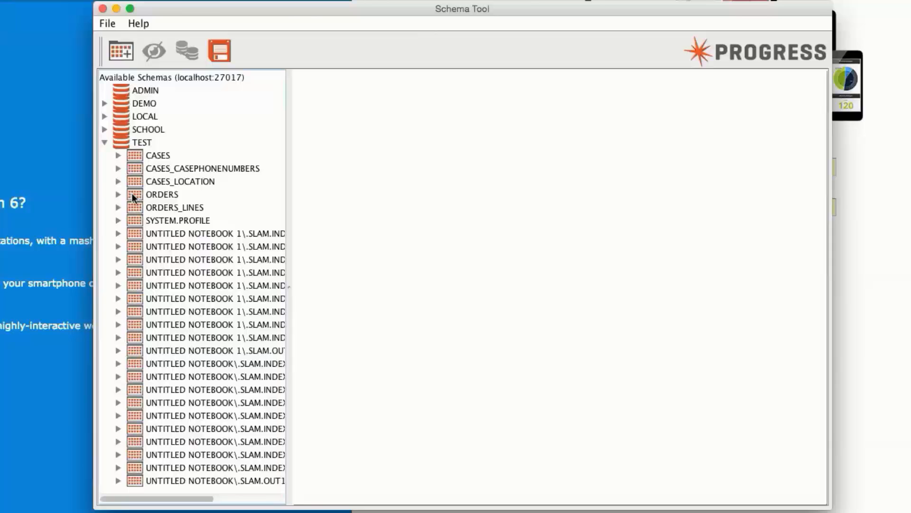
click(132, 194)
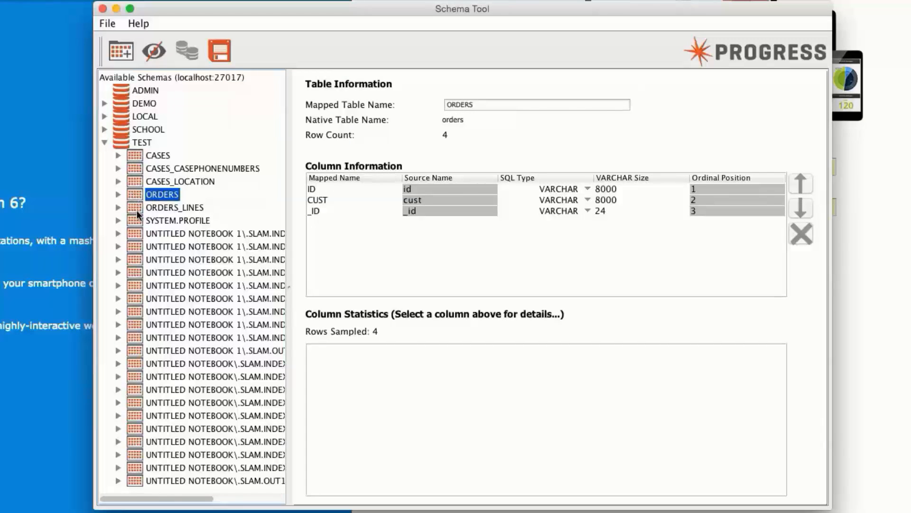
click(137, 210)
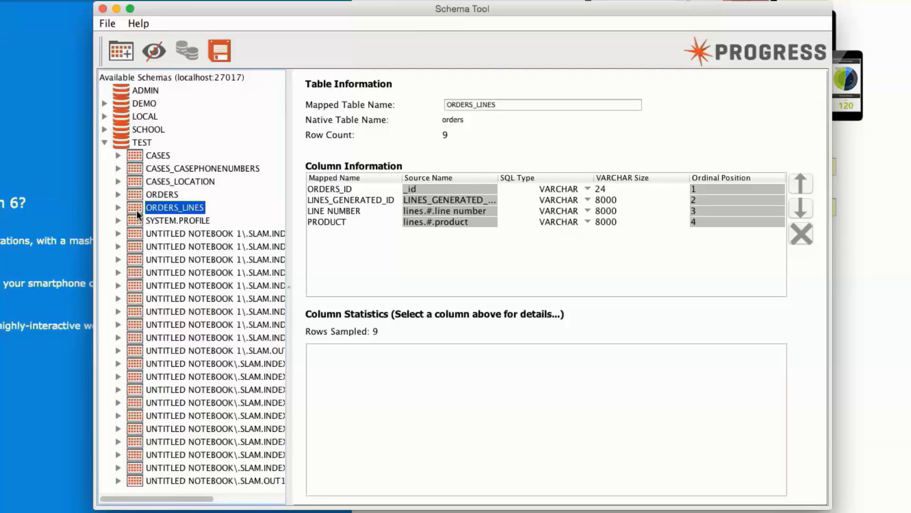
Switch to the mongo shell in the terminal to compare the orders document with the mapped tables, and move the window away.
drag(910, 180, 463, 9)
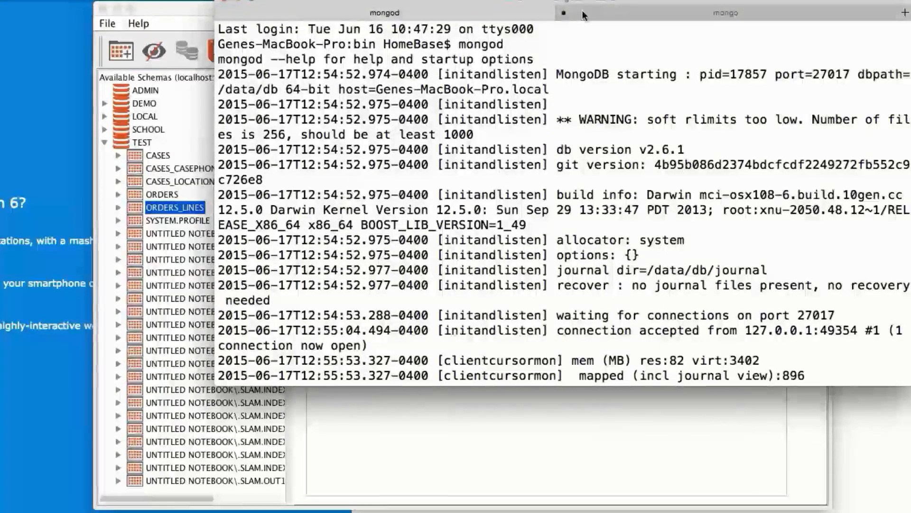
click(584, 15)
drag(365, 0, 439, 22)
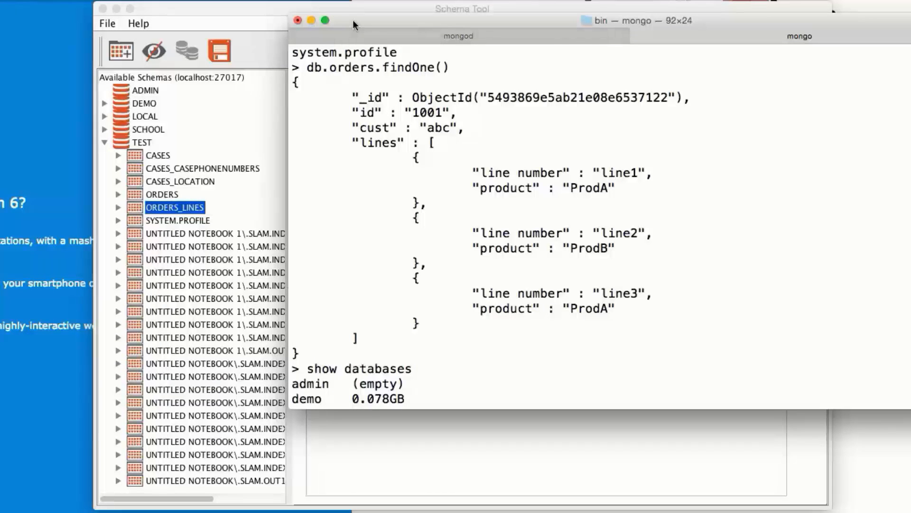
drag(352, 19, 910, 21)
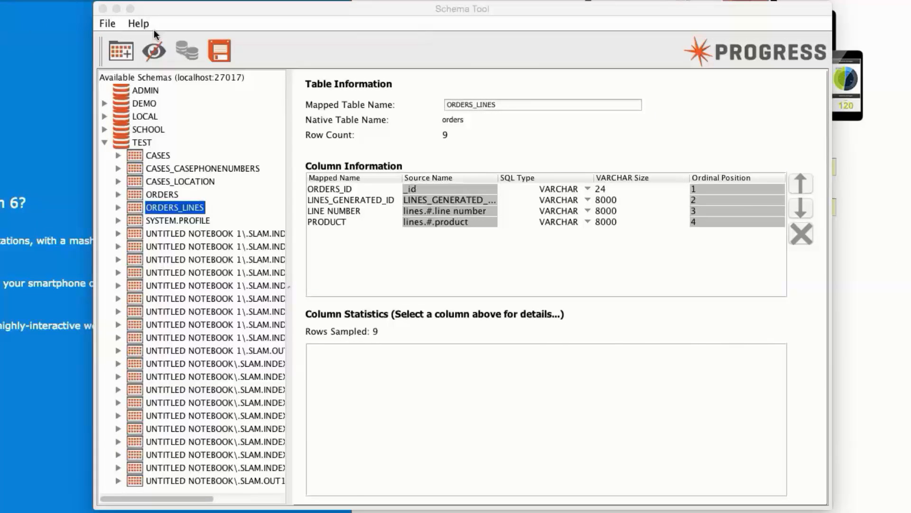
Save the schema definition in the Schema Tool.
click(222, 50)
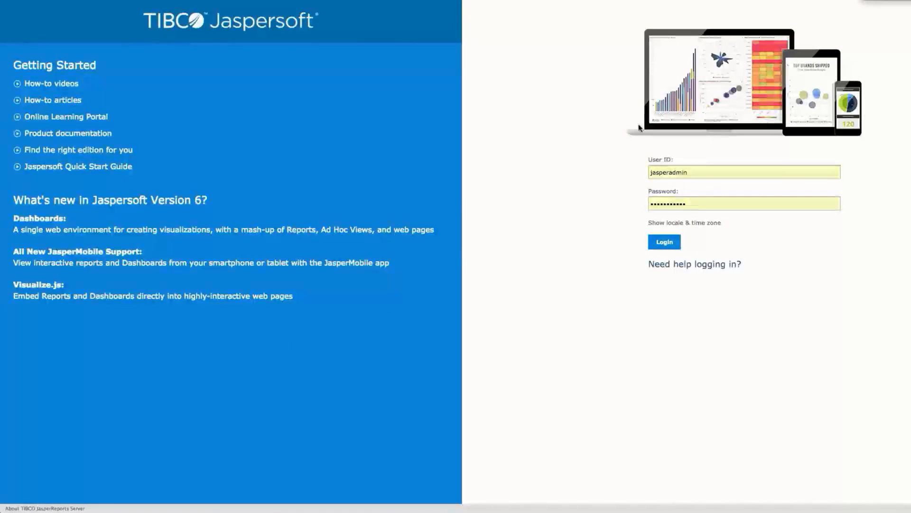
Switch to the Jaspersoft web application, log in with the prefilled credentials and open the repository.
click(663, 242)
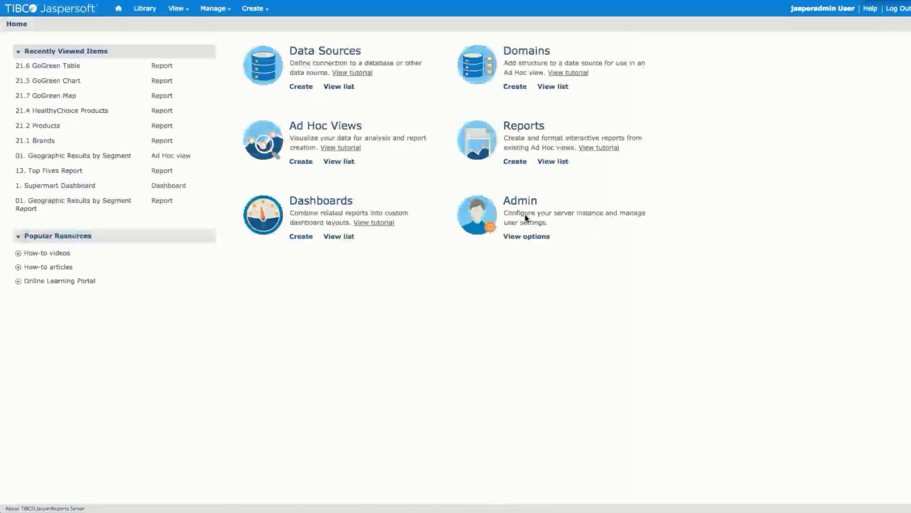
click(176, 9)
click(182, 38)
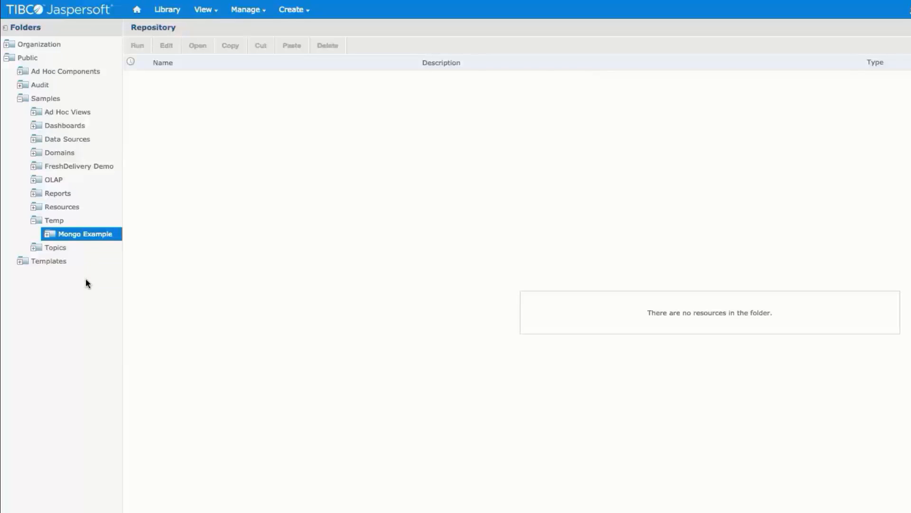
Add a MongoDB JDBC Schema file resource to the Mongo Example folder and choose new_schema.config as its source.
right_click(75, 237)
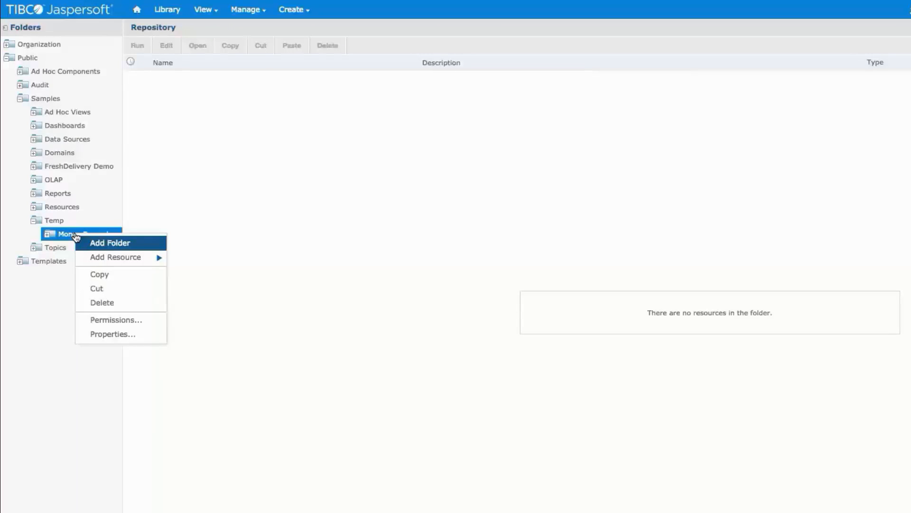
mouse_move(87, 259)
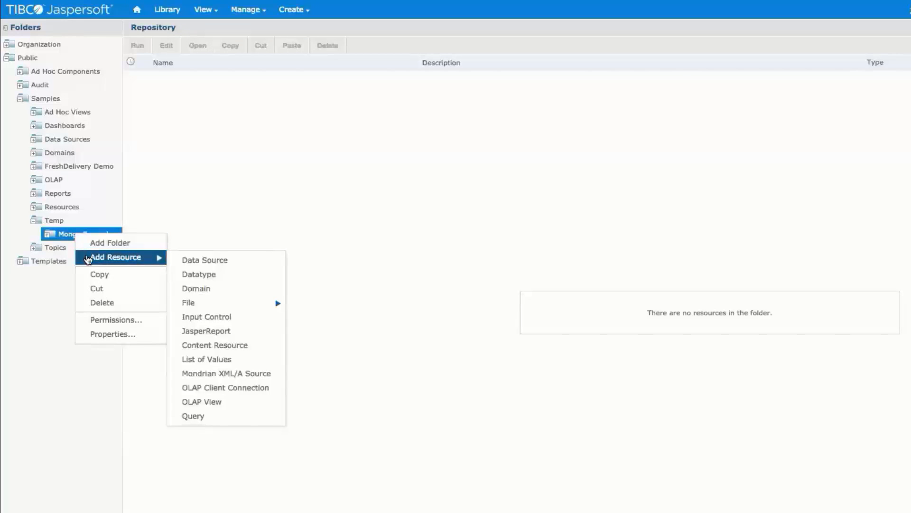
mouse_move(206, 303)
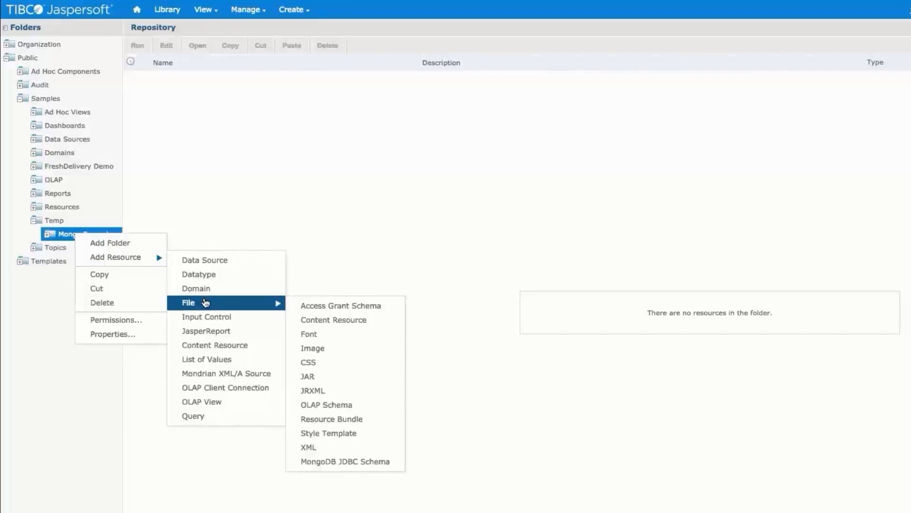
click(343, 462)
click(116, 139)
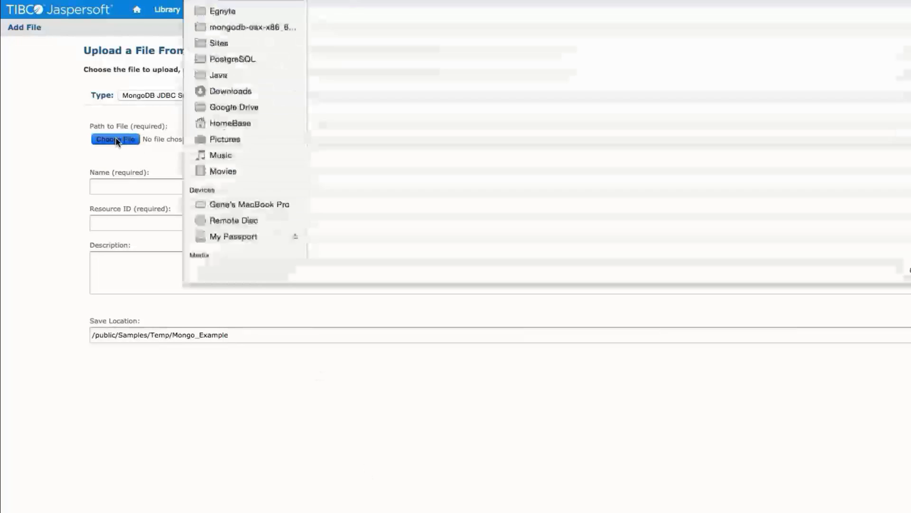
double_click(374, 48)
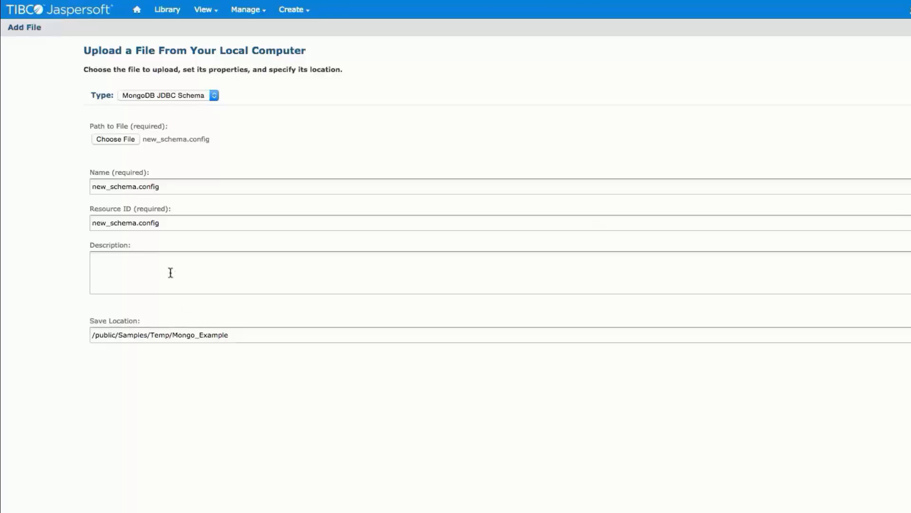
Name the uploaded file resource New Schema and submit it.
triple_click(96, 186)
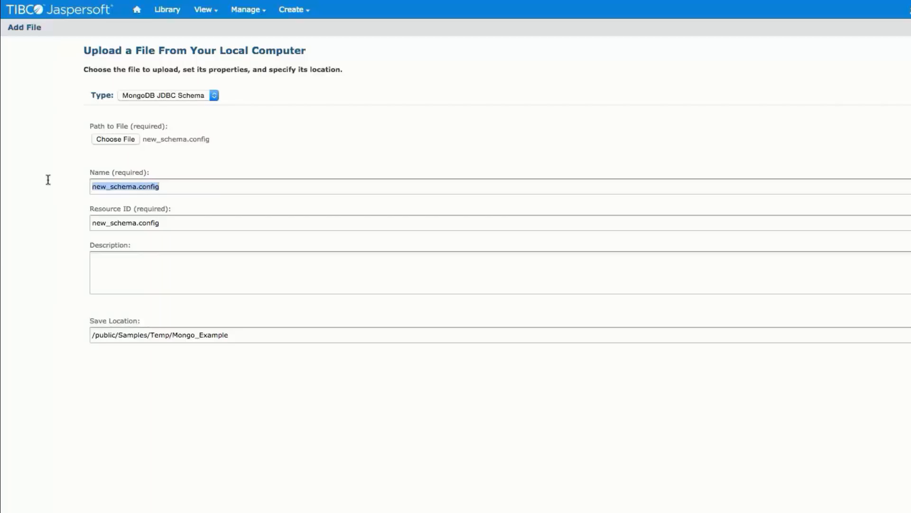
text(New)
key(Down)
key(Return)
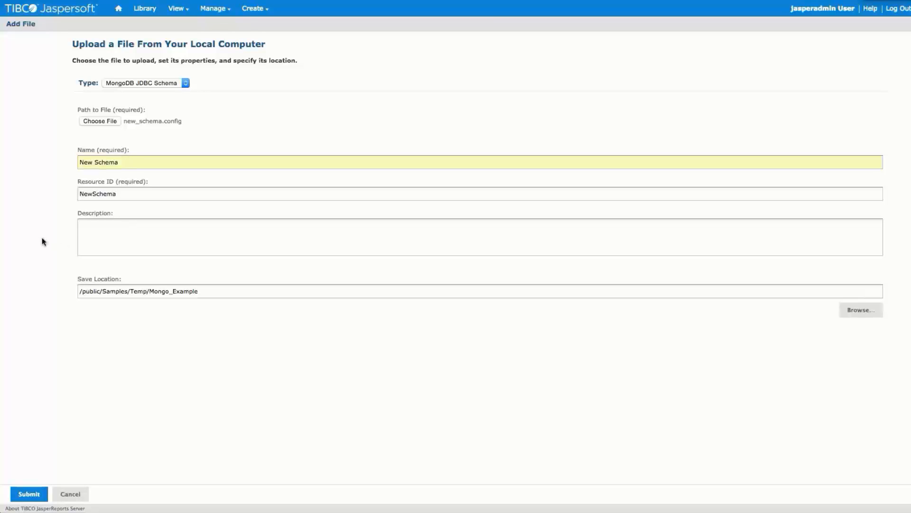
click(32, 493)
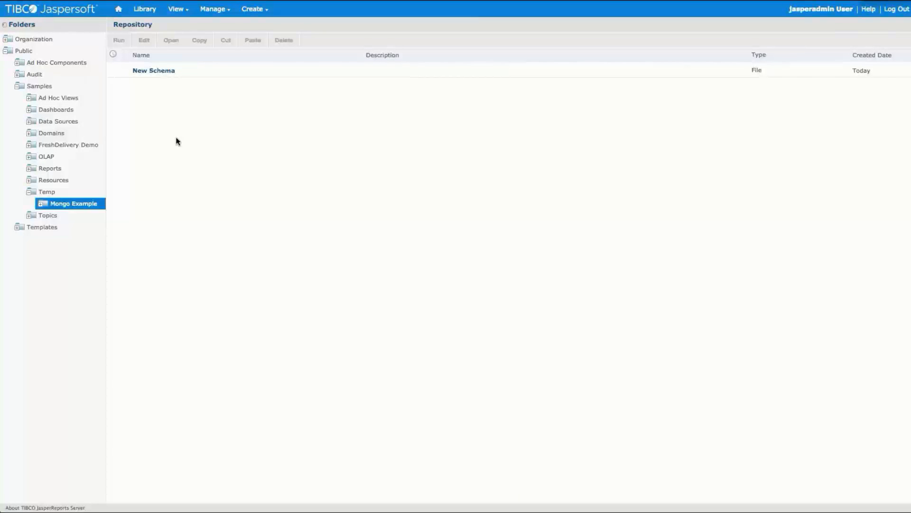
Start a new MongoDB JDBC Data Source in the Mongo Example folder and set its host to localhost.
right_click(78, 204)
mouse_move(92, 227)
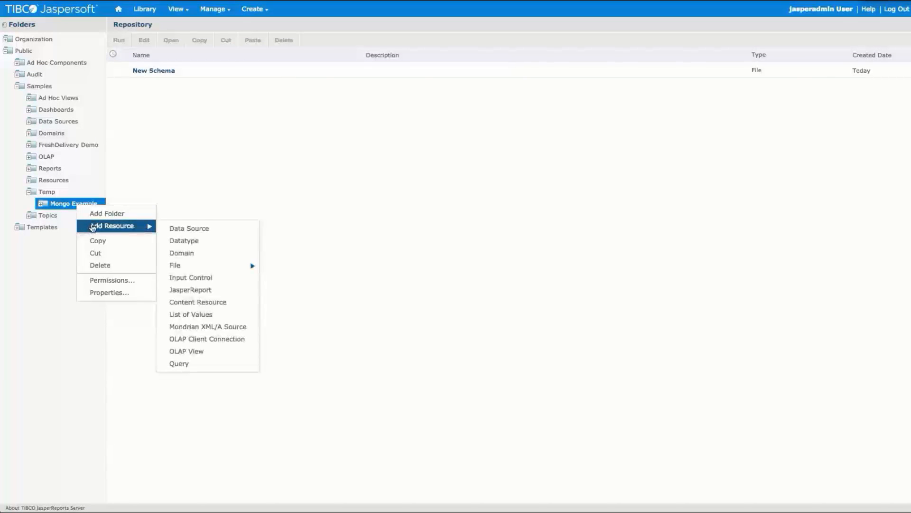
click(201, 230)
click(156, 91)
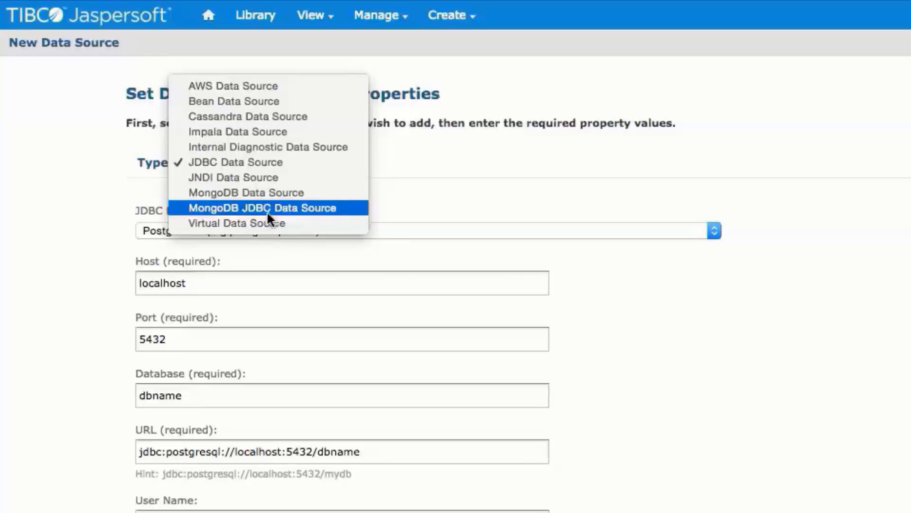
click(297, 208)
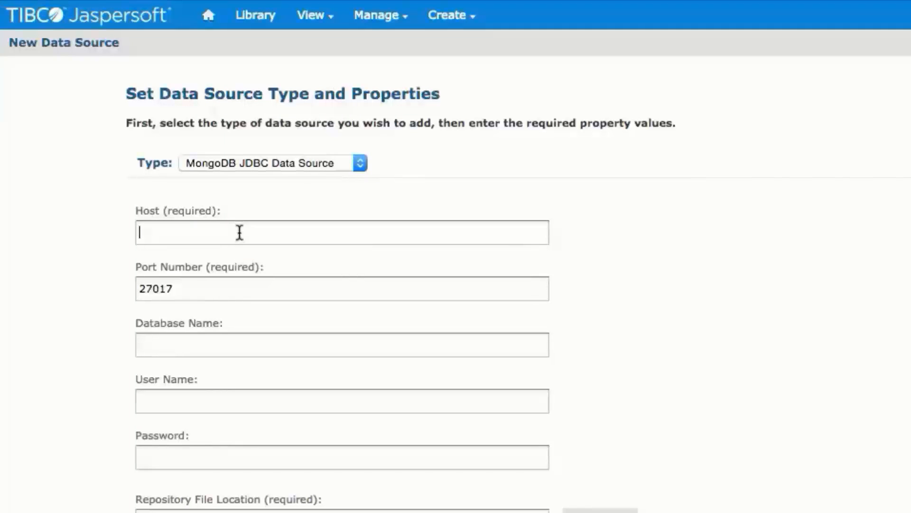
text(localhost)
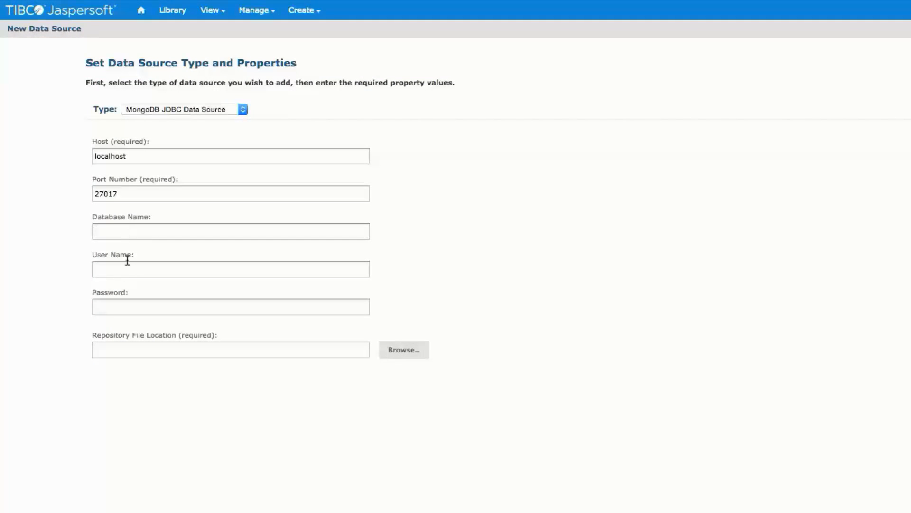
Choose New Schema from Public/Samples/Temp/Mongo Example as the data source's repository file and save the data source.
click(124, 304)
click(404, 351)
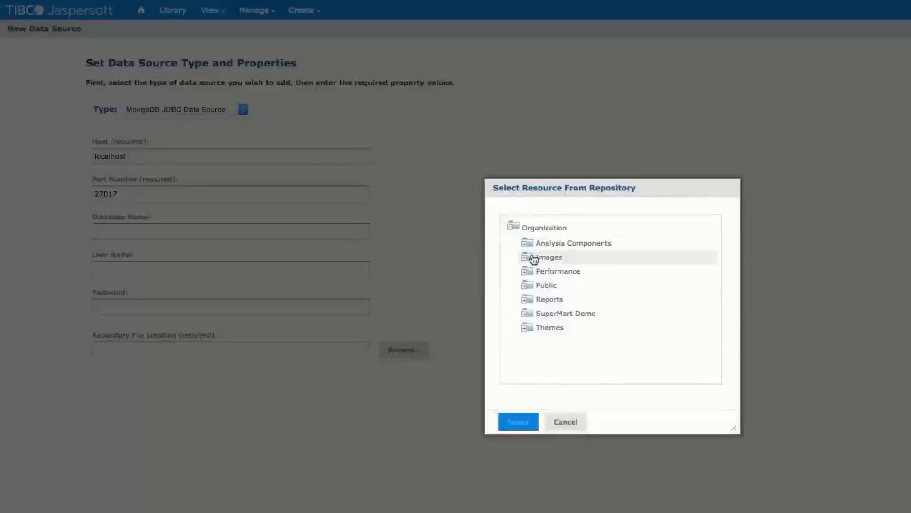
click(527, 287)
click(540, 314)
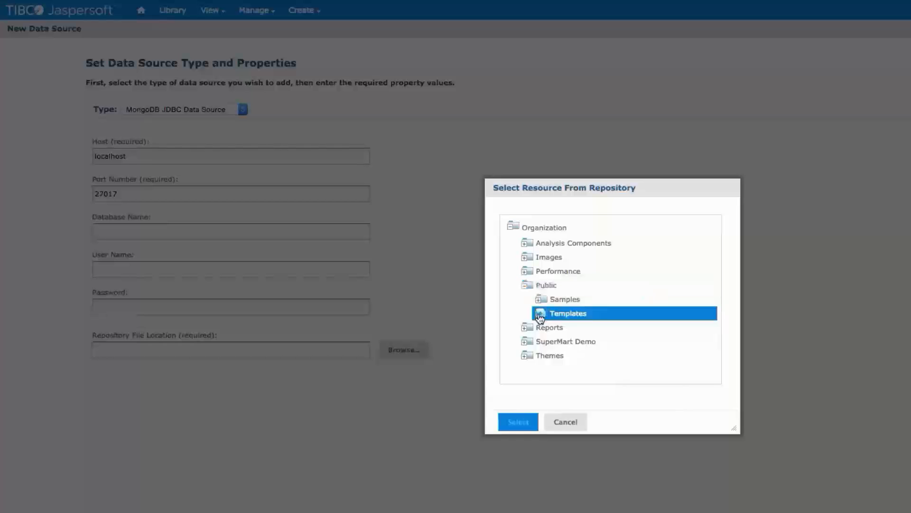
click(538, 314)
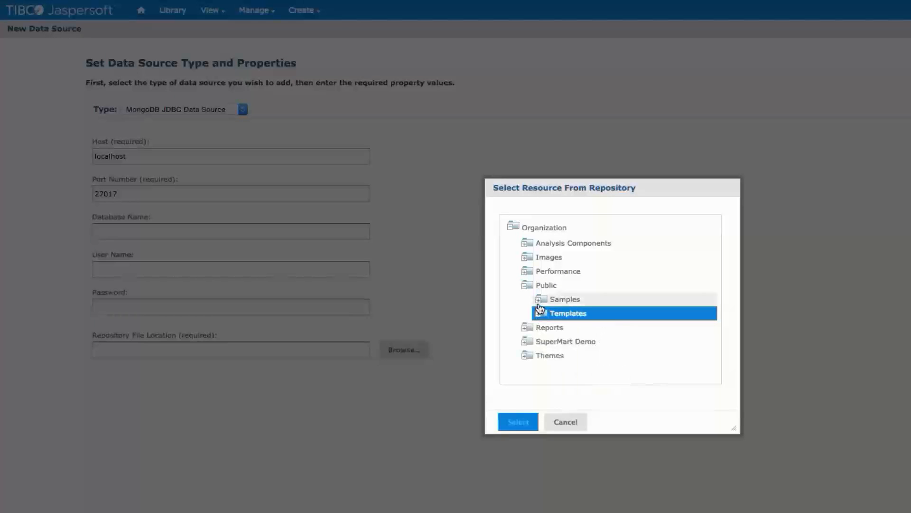
click(539, 299)
click(553, 342)
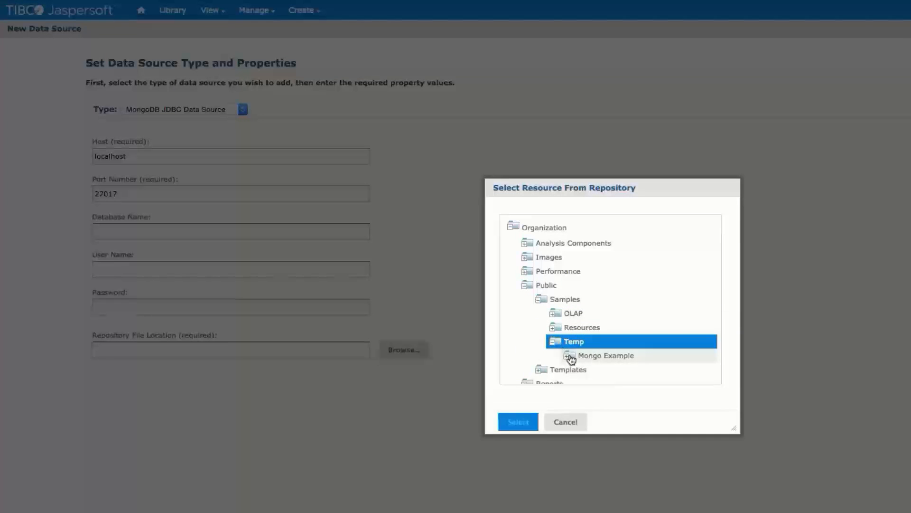
click(569, 355)
click(595, 370)
click(518, 422)
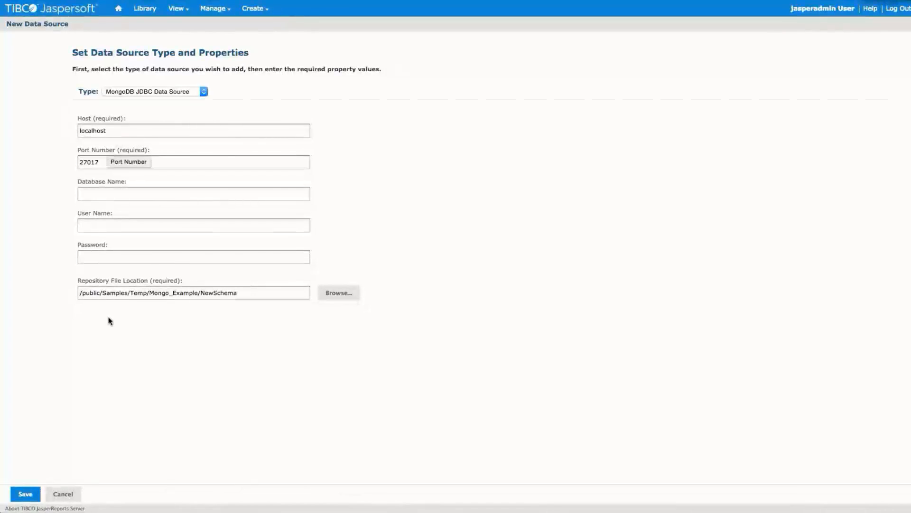
click(26, 494)
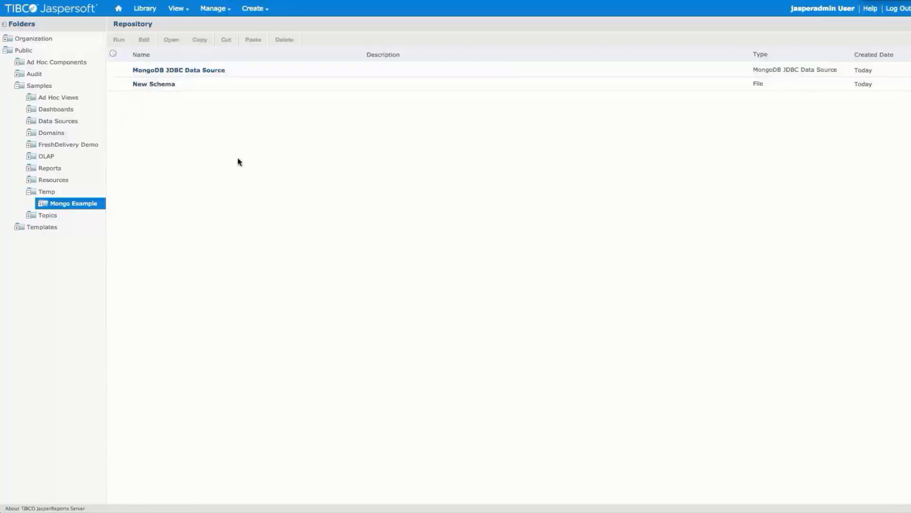
Start a new domain resource in the Mongo Example folder and name it Mongo Domain.
right_click(84, 205)
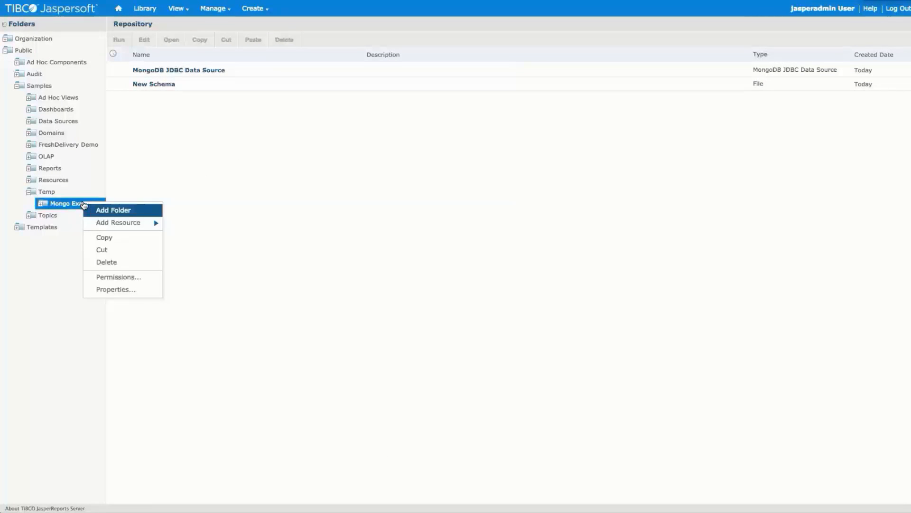
mouse_move(119, 223)
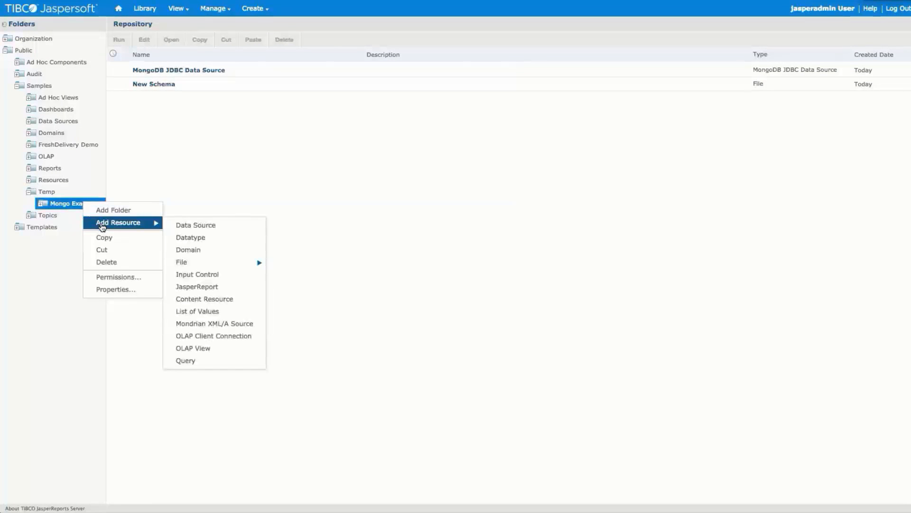
click(225, 252)
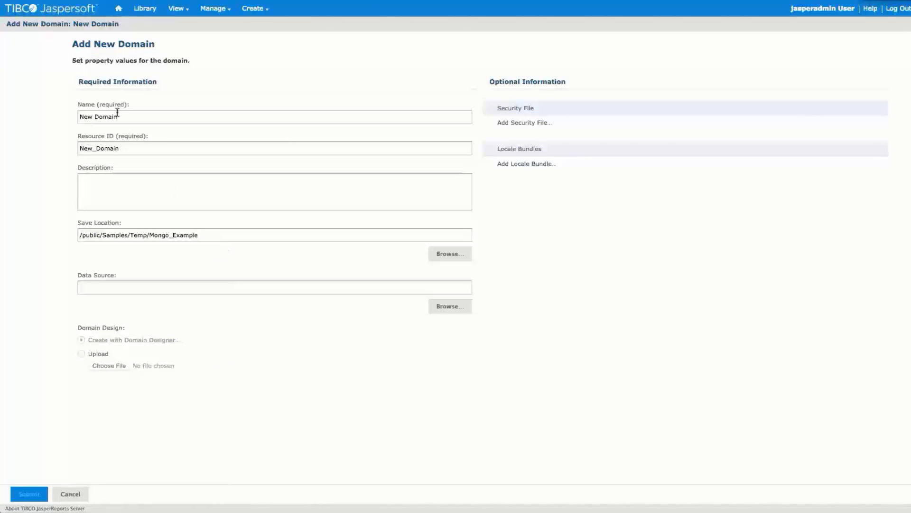
drag(117, 116, 57, 112)
text(Mong)
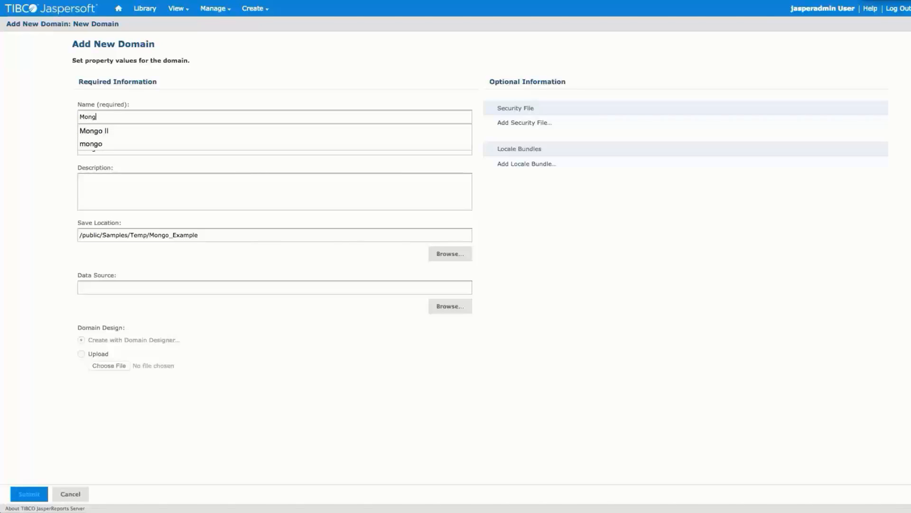
text(o Domain)
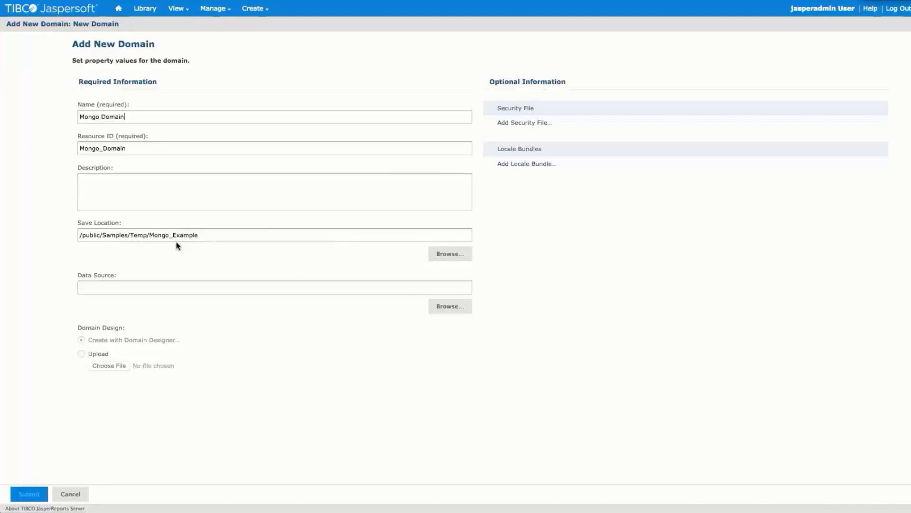
Set the domain's data source to MongoDB JDBC Data Source from Public/Samples/Temp/Mongo Example.
click(433, 303)
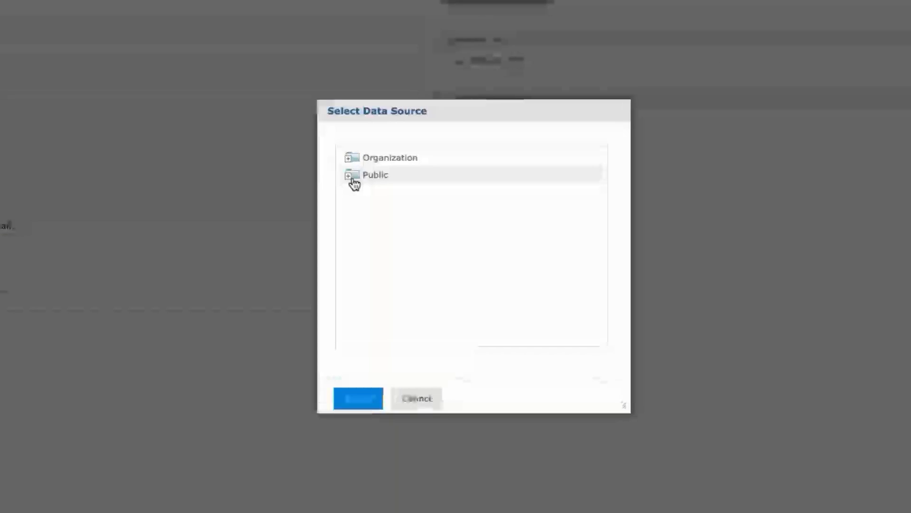
click(429, 199)
click(332, 207)
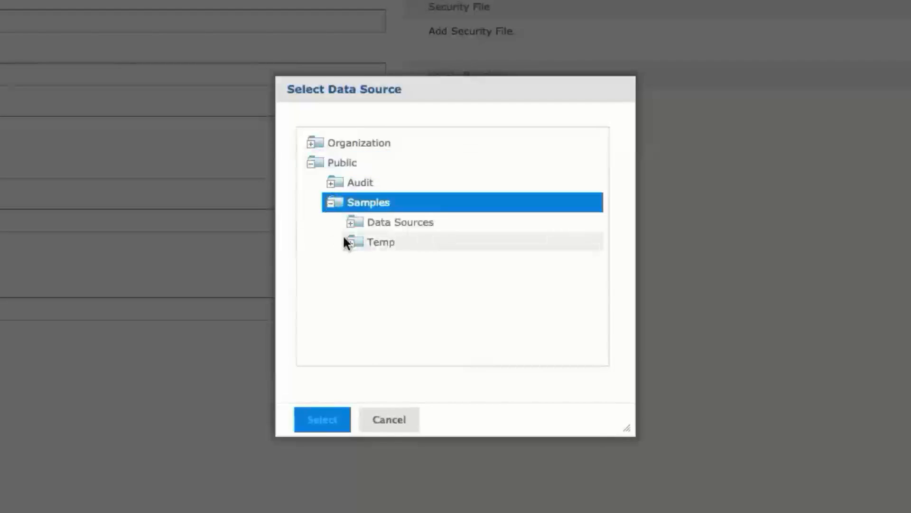
click(348, 241)
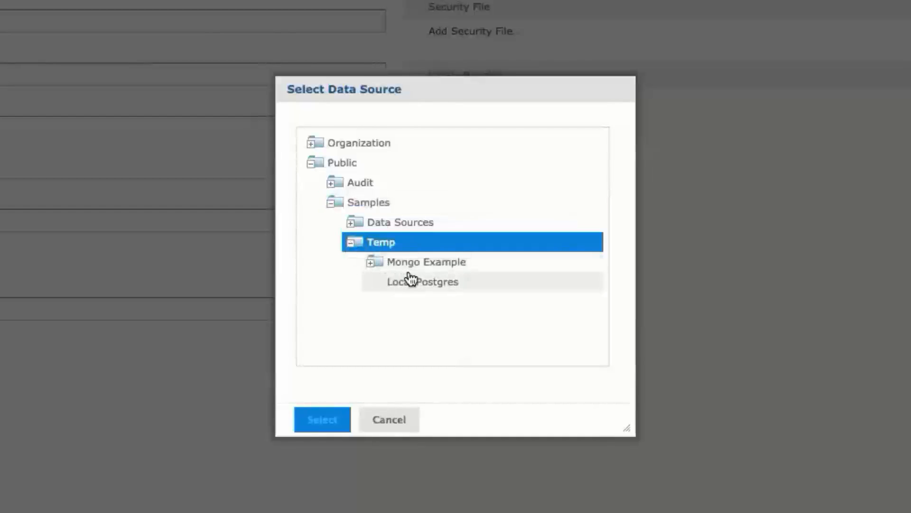
click(378, 265)
click(442, 283)
click(322, 419)
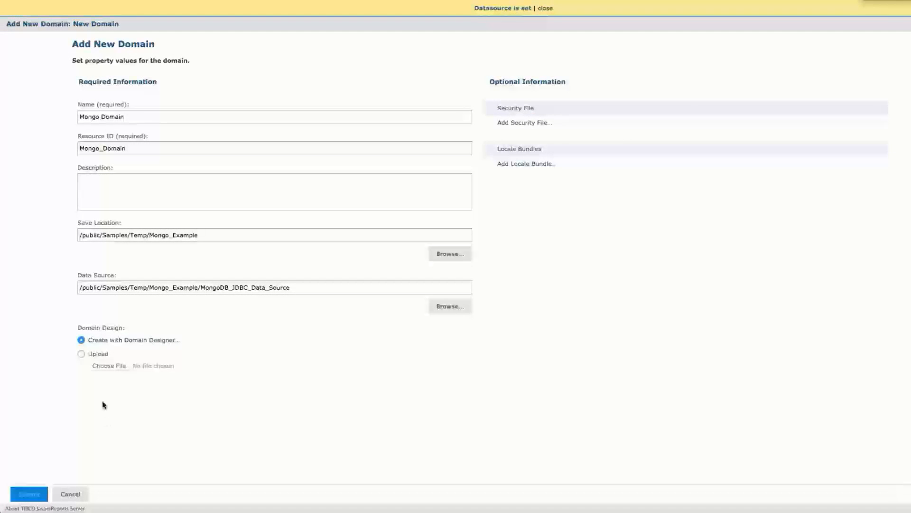
Open the Domain Designer for the new domain and load the TEST database schema.
click(122, 340)
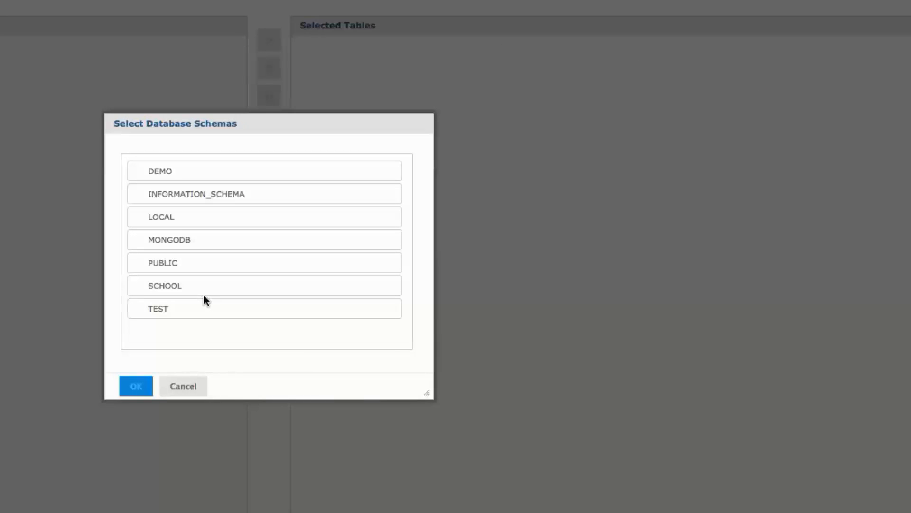
click(181, 310)
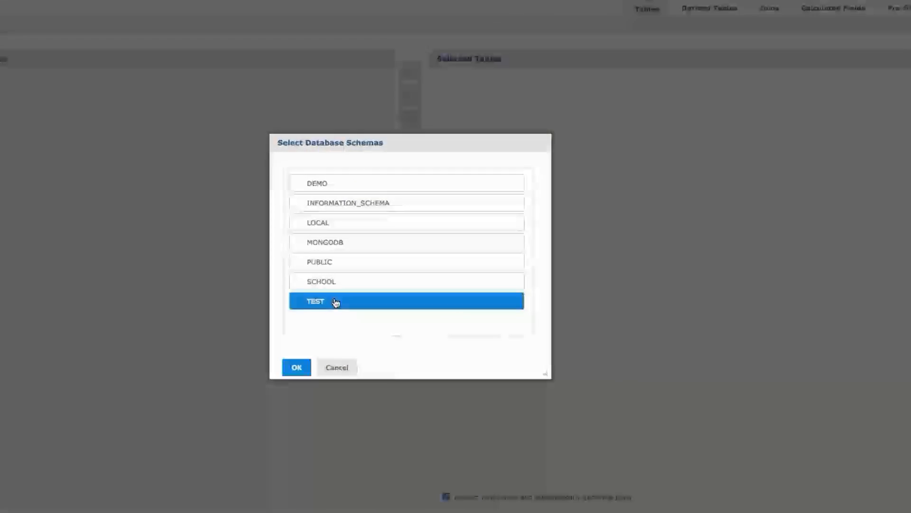
click(296, 367)
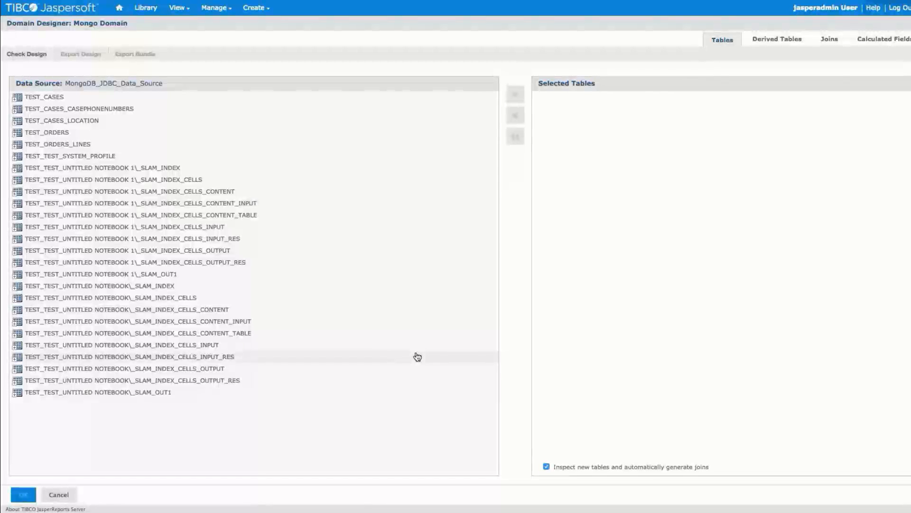
Add TEST_ORDERS and TEST_ORDERS_LINES to the domain's selected tables and review the joins between them.
click(98, 133)
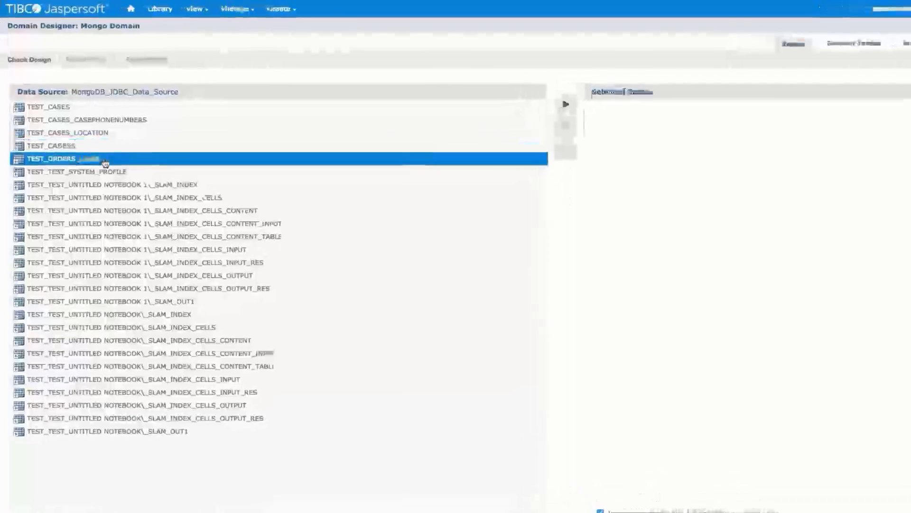
click(129, 146)
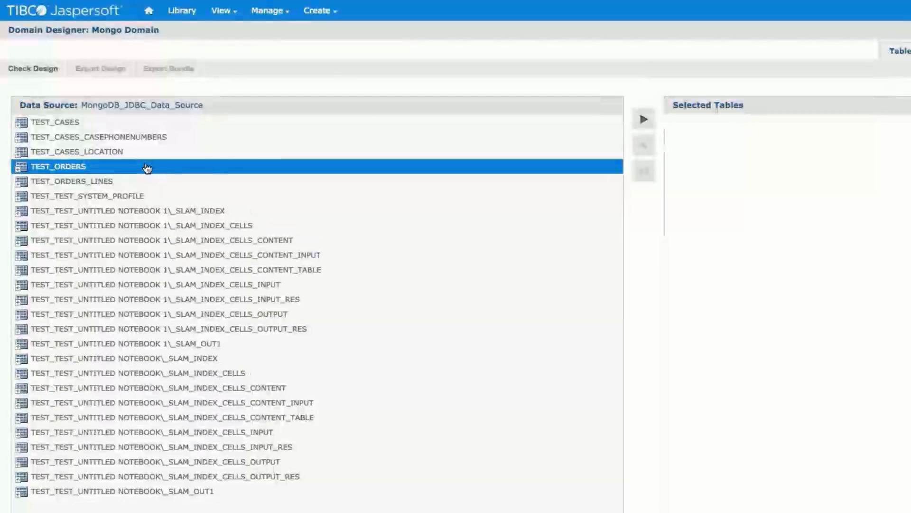
shift+click(138, 181)
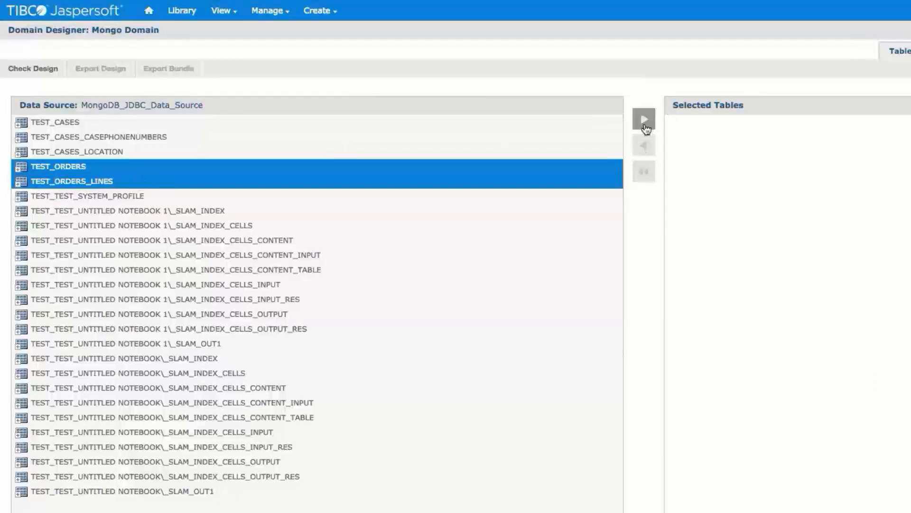
click(644, 121)
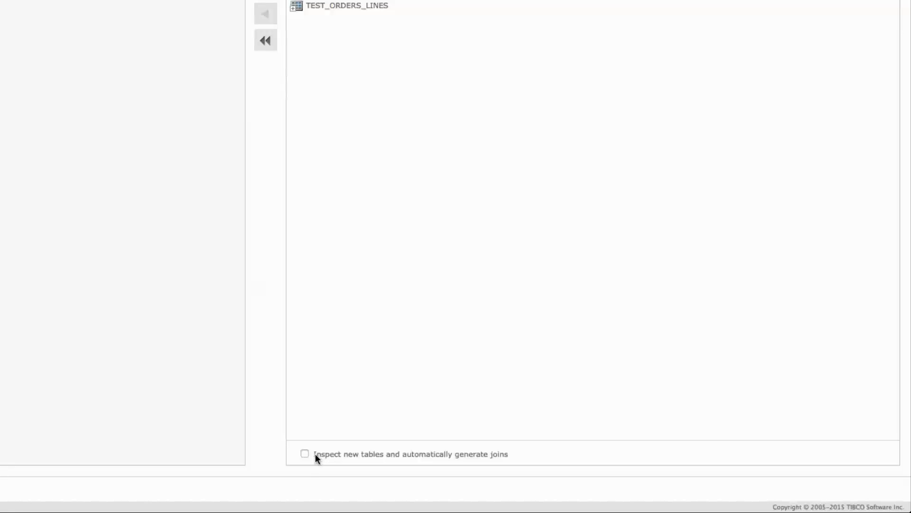
click(733, 64)
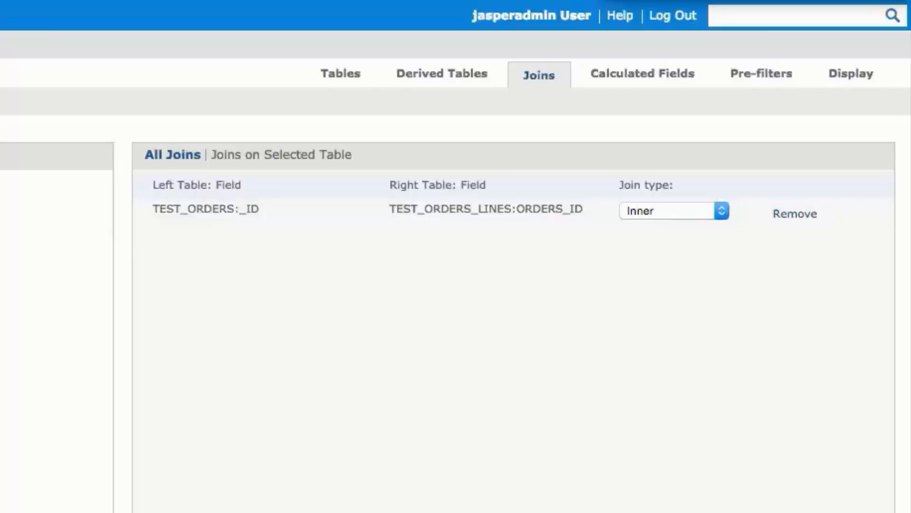
Add TEST_ORDERS and TEST_ORDERS_LINES from JoinTree_1 to the domain's displayed sets and items.
click(837, 76)
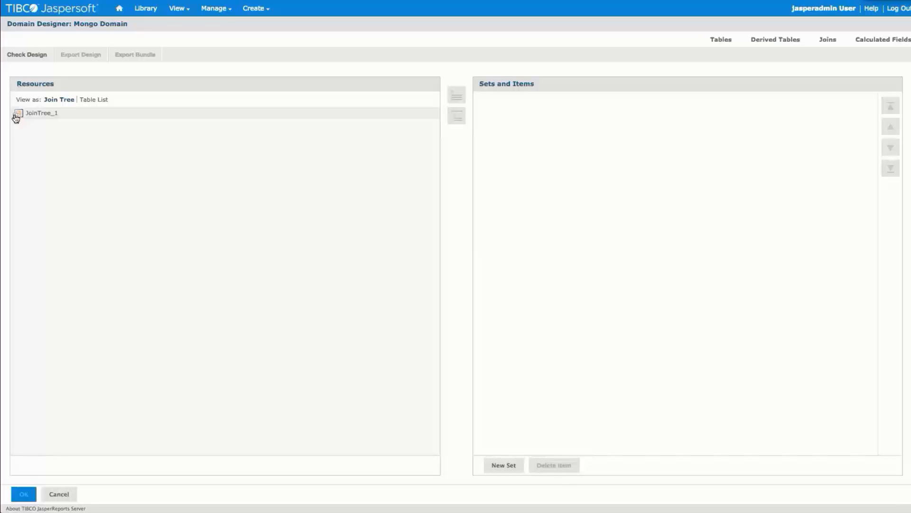
click(16, 115)
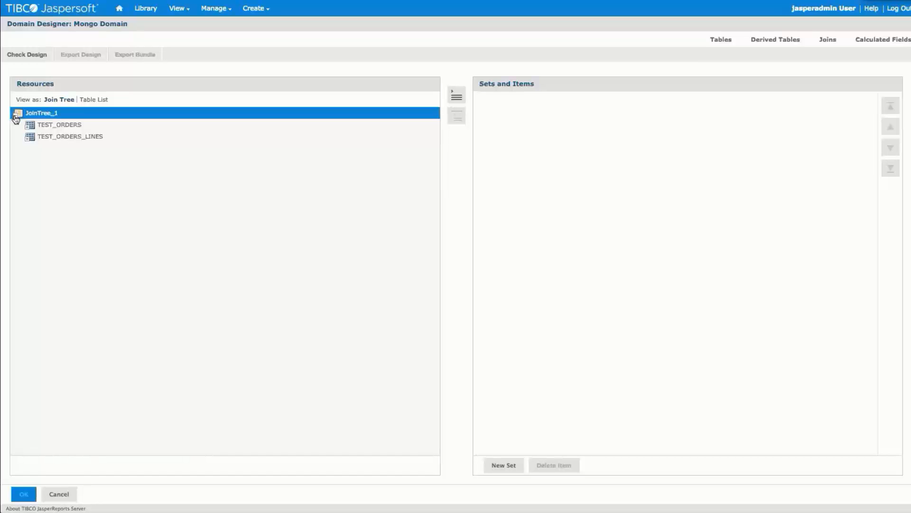
click(53, 126)
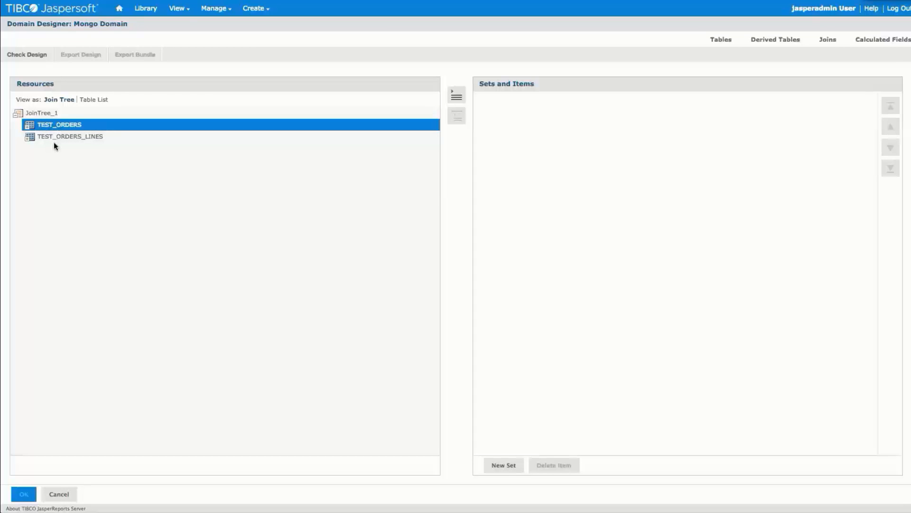
shift+click(55, 138)
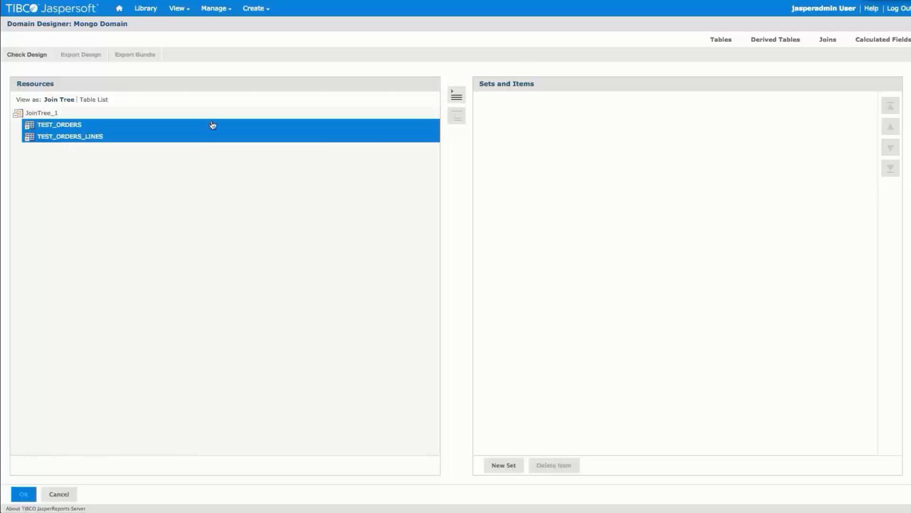
click(456, 98)
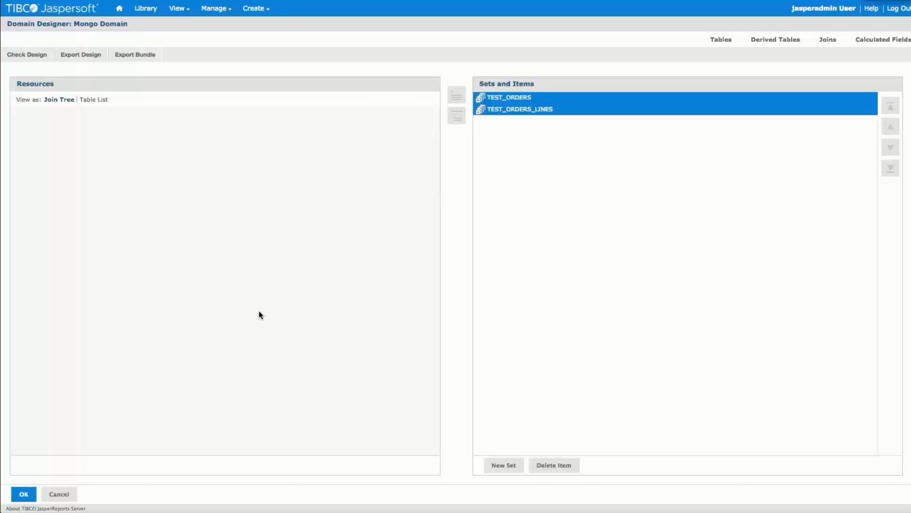
Accept the domain design and submit the domain, selecting Mongo Domain in the repository list.
click(21, 495)
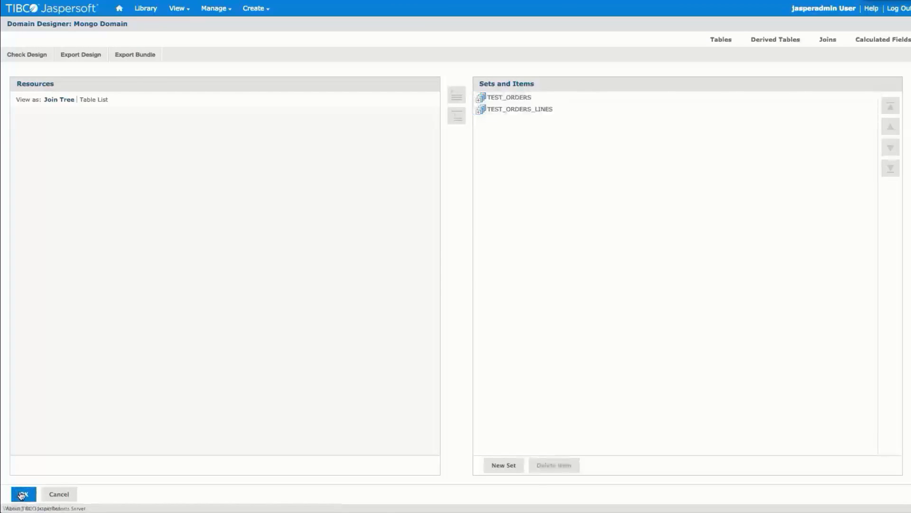
click(31, 494)
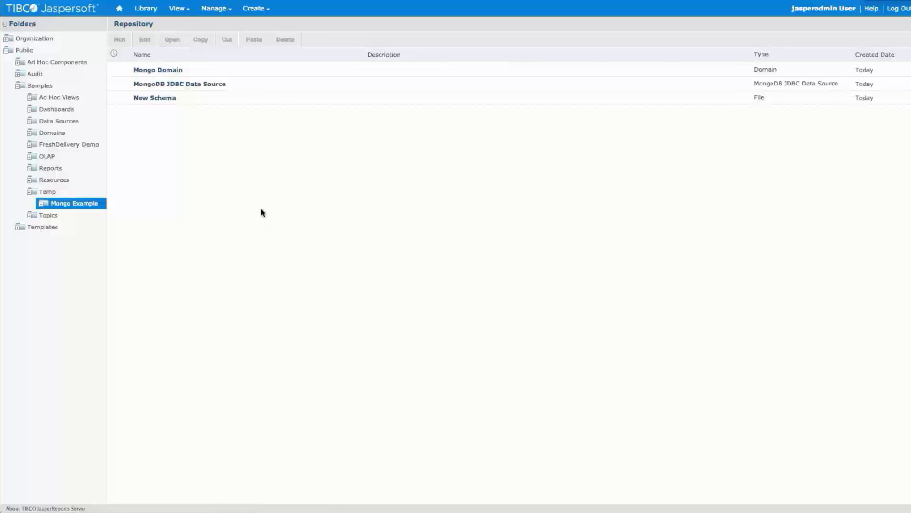
click(190, 70)
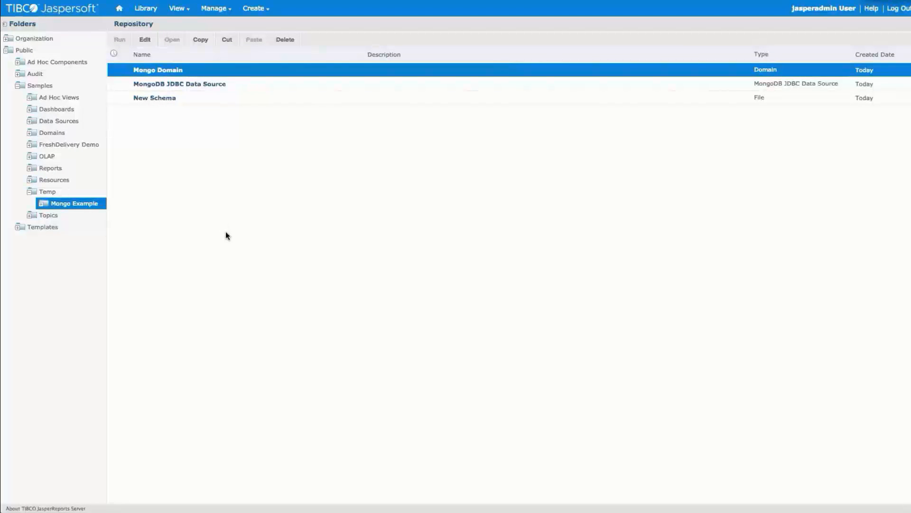
Create a new Ad Hoc View, searching the available data for "Mongo" and choosing Mongo Domain as its source.
mouse_move(252, 14)
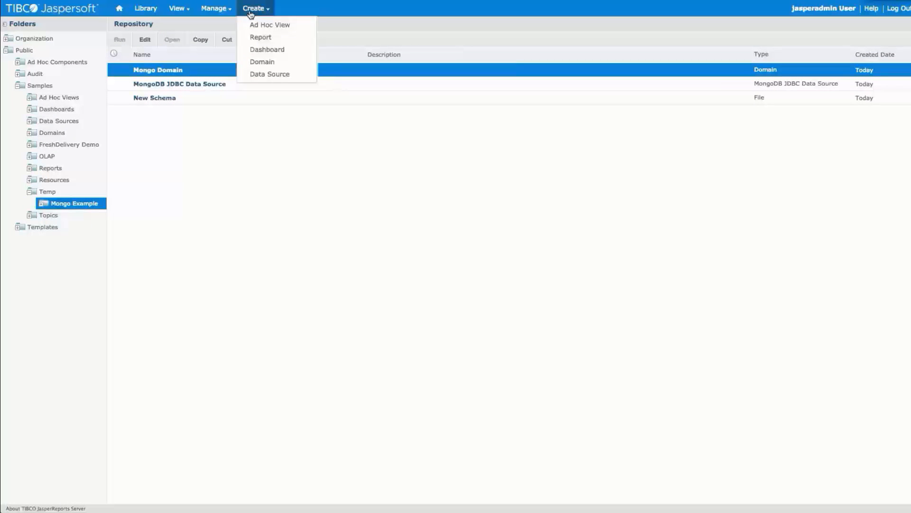
click(253, 26)
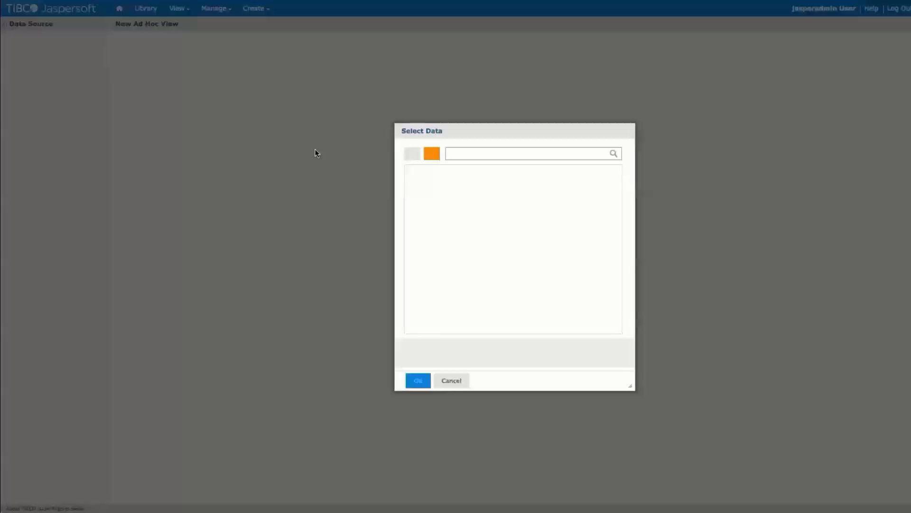
click(457, 154)
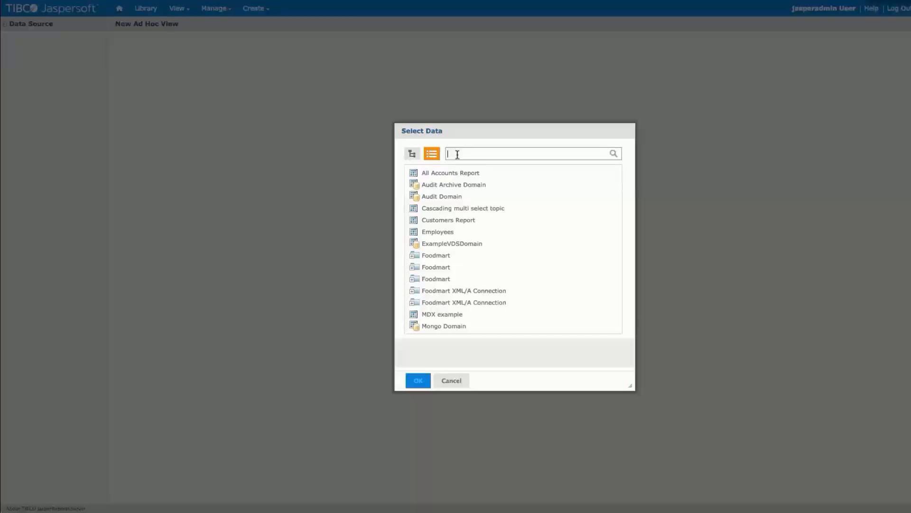
text(Mongo)
key(Return)
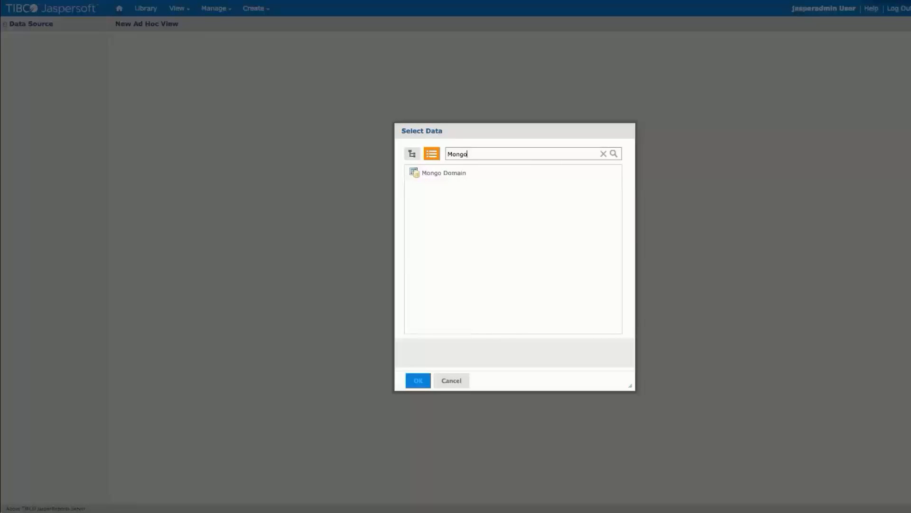
click(448, 174)
click(442, 380)
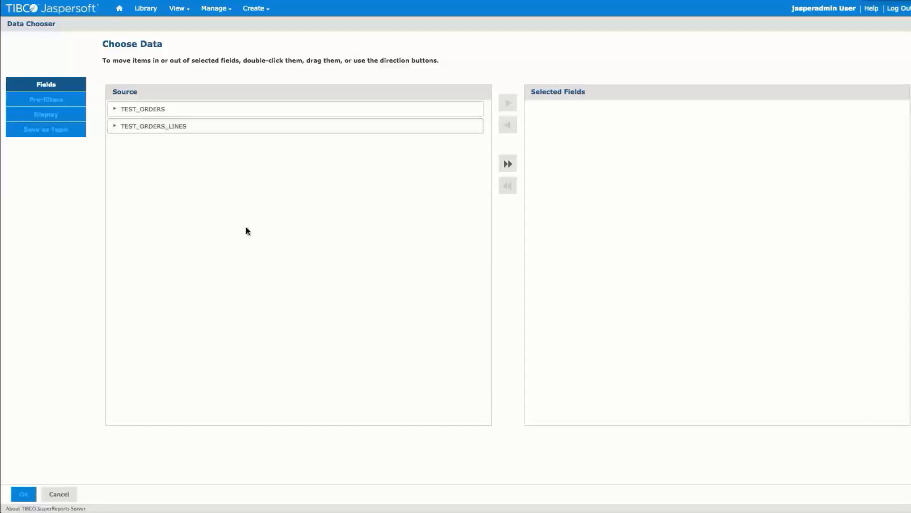
Include all TEST_ORDERS and TEST_ORDERS_LINES fields in the Ad Hoc View and switch its type to Table.
click(508, 164)
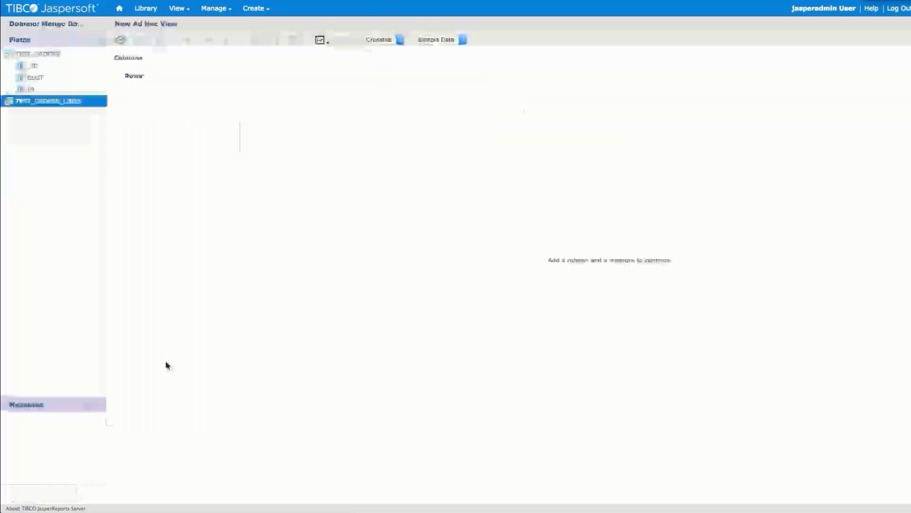
click(383, 40)
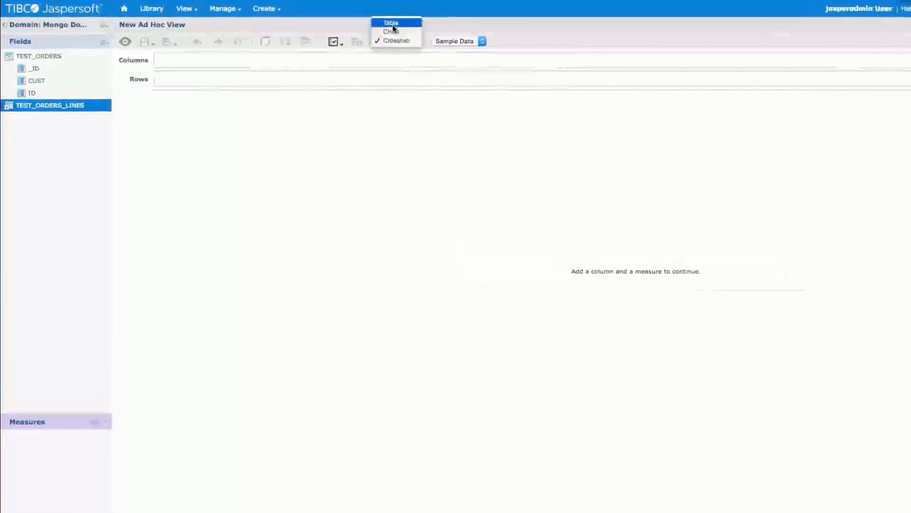
click(382, 22)
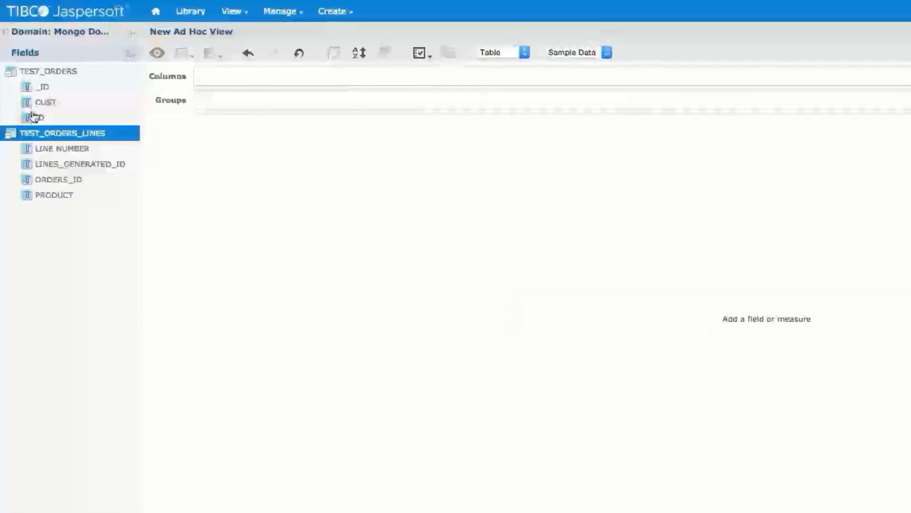
Add ID from TEST_ORDERS and LINE NUMBER and PRODUCT from TEST_ORDERS_LINES as the table's columns.
drag(31, 109, 237, 92)
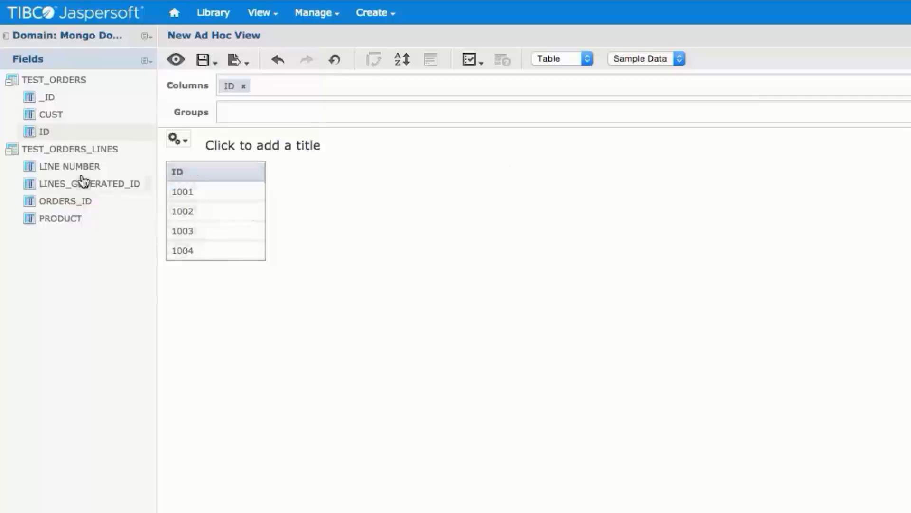
drag(79, 168, 275, 84)
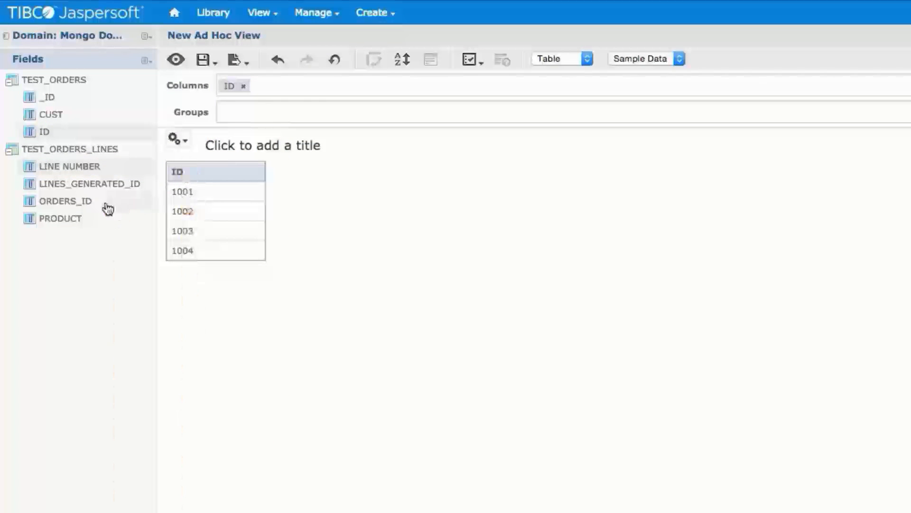
mouse_move(65, 219)
mouse_down()
mouse_move(392, 115)
mouse_move(357, 88)
mouse_up()
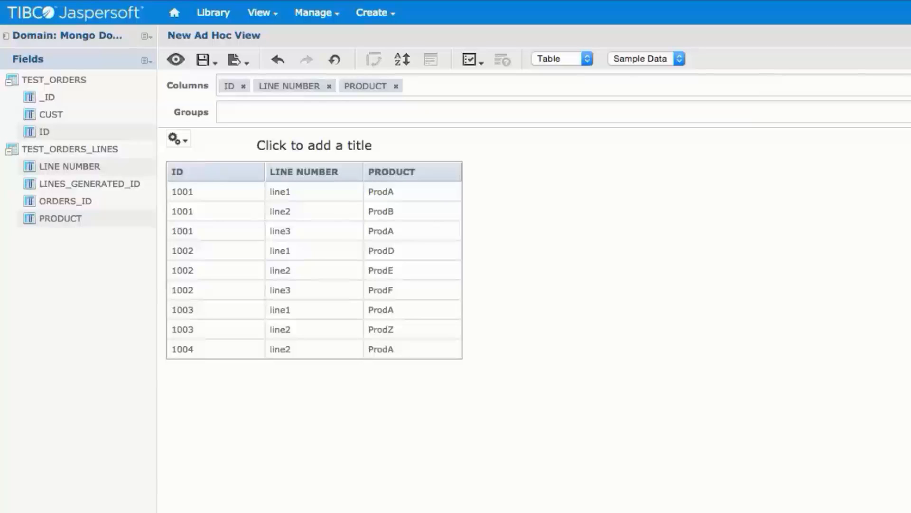
Place the mongo terminal window beside the Ad Hoc table to compare its rows with the source orders document.
drag(907, 135, 553, 70)
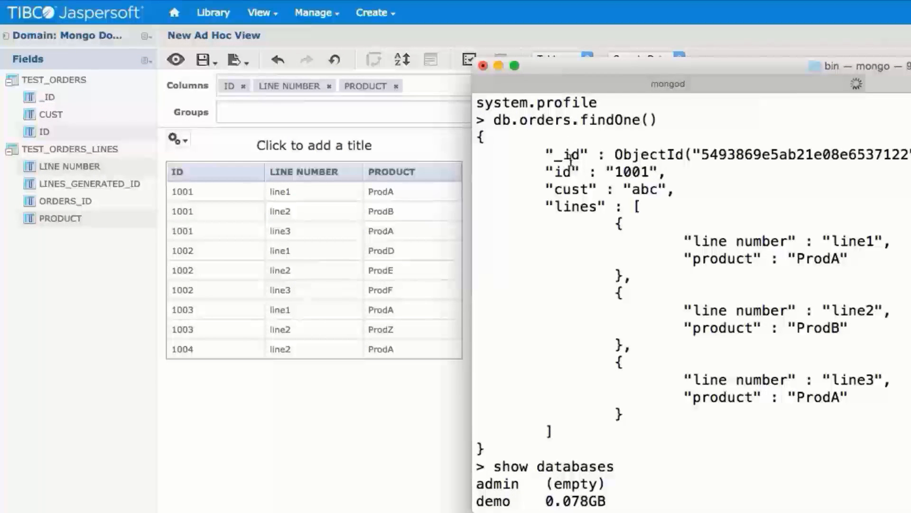